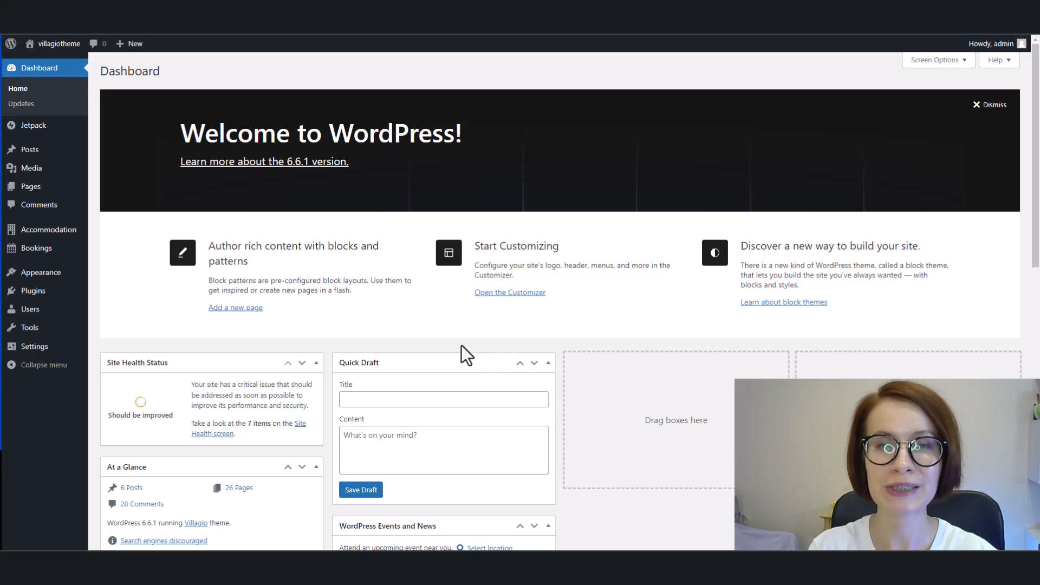
- Review the list of accommodation types and the list of seasons defined for the accommodations
click(30, 233)
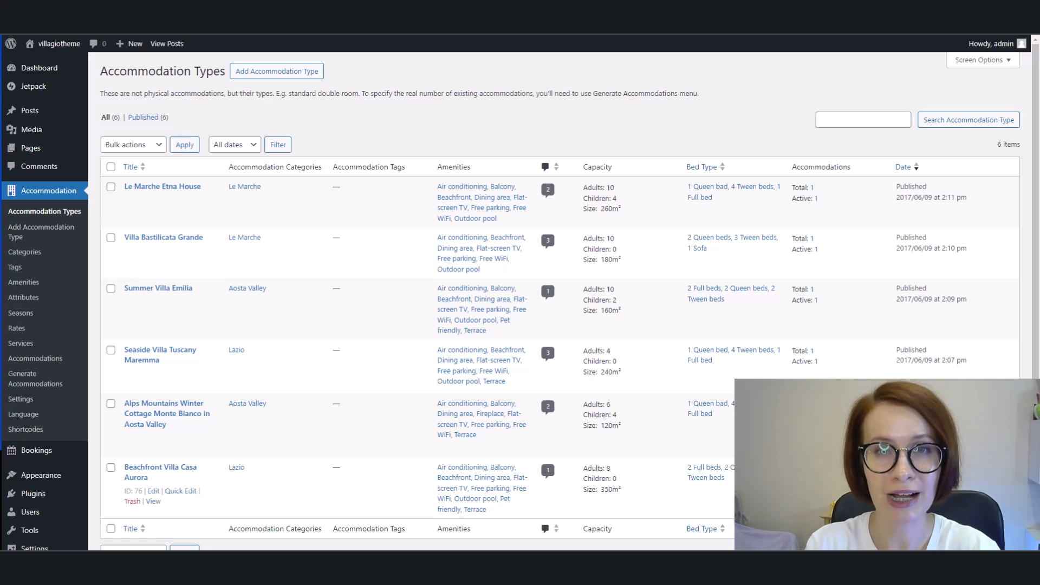
click(19, 318)
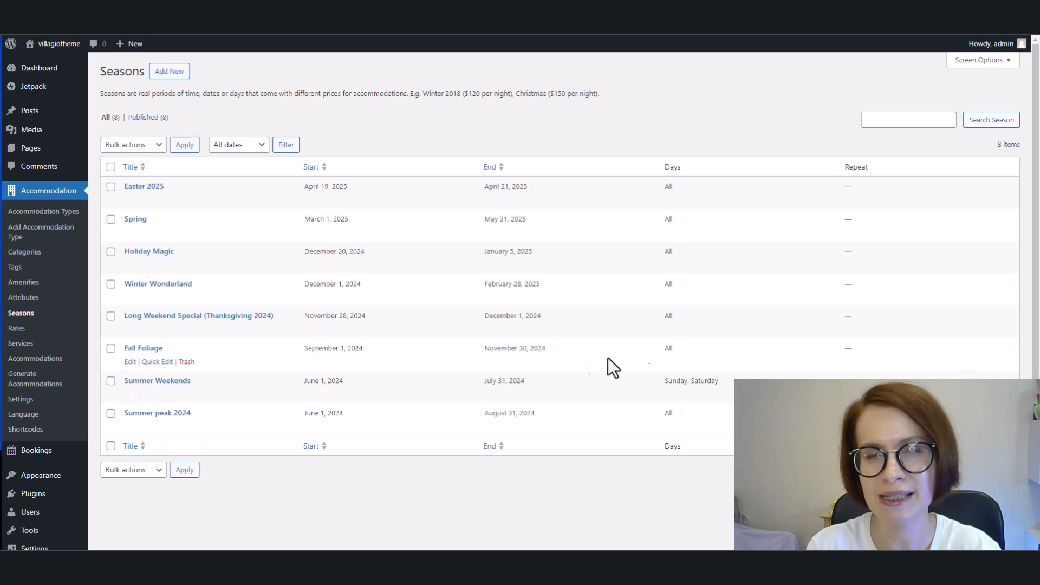
- Create a new accommodation rate titled Standard for the accommodation type Summer Villa Emilia
click(16, 329)
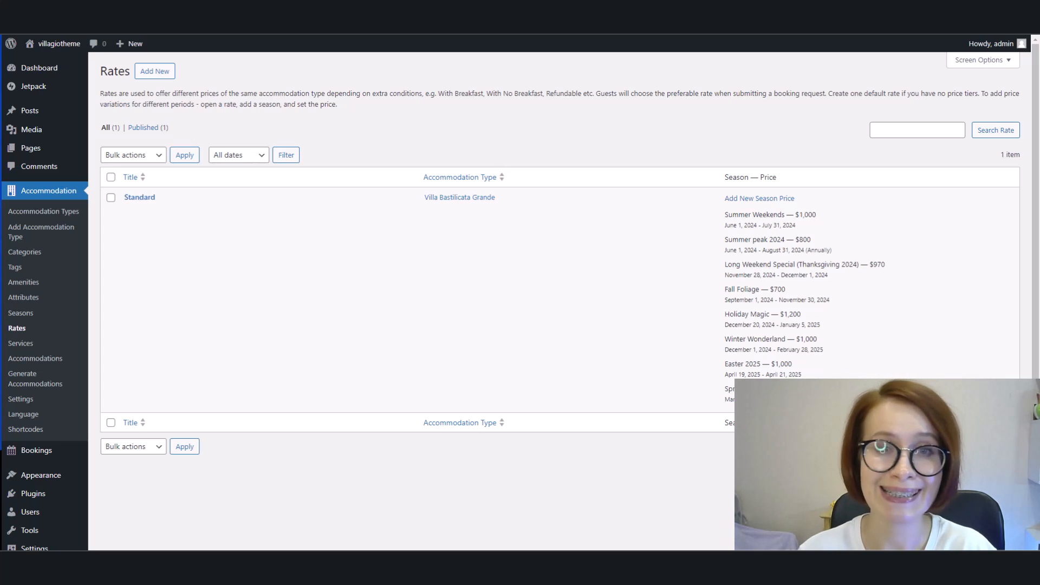
click(148, 79)
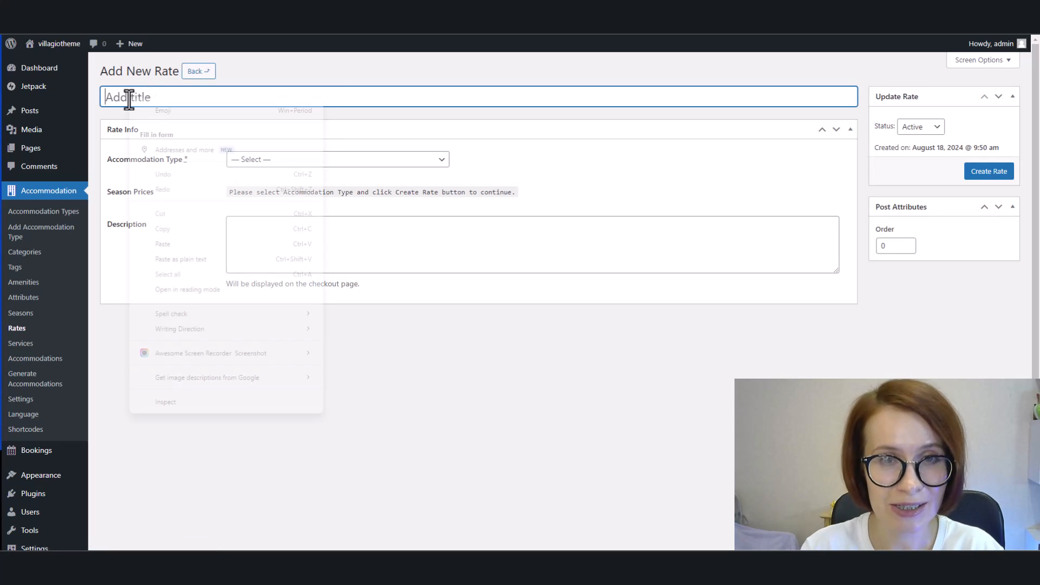
right_click(129, 97)
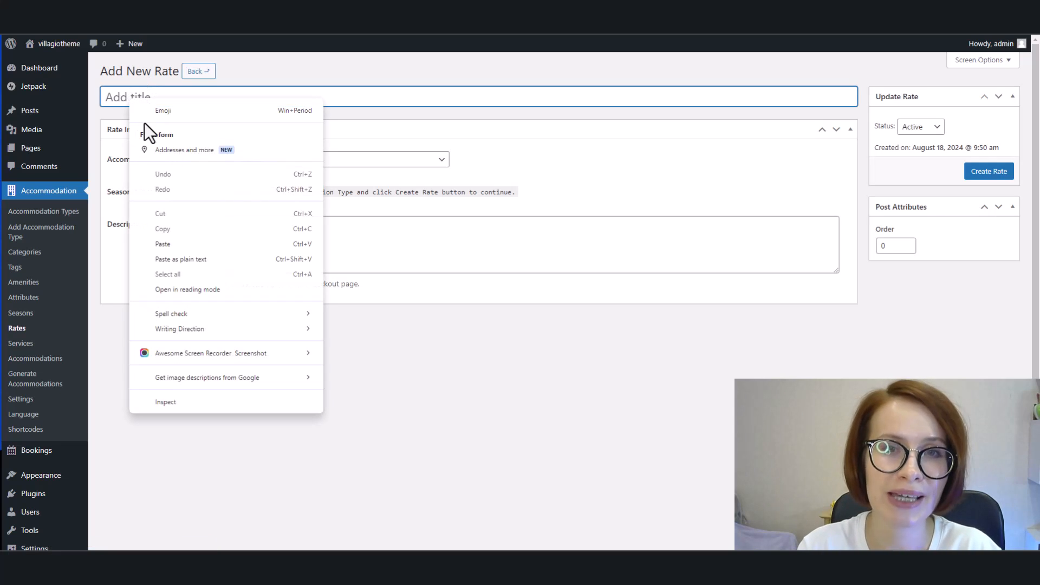
click(194, 244)
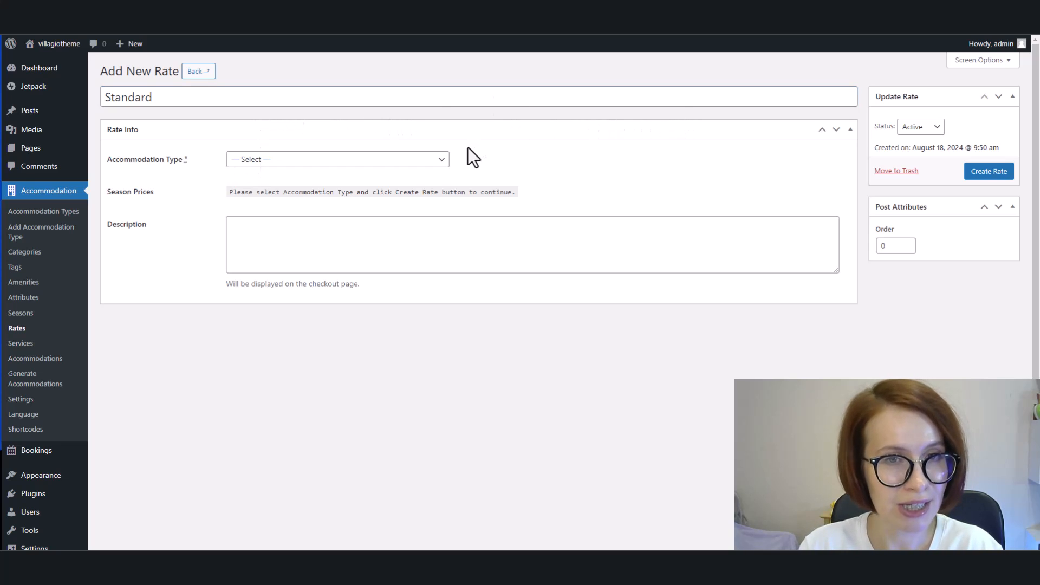
click(443, 171)
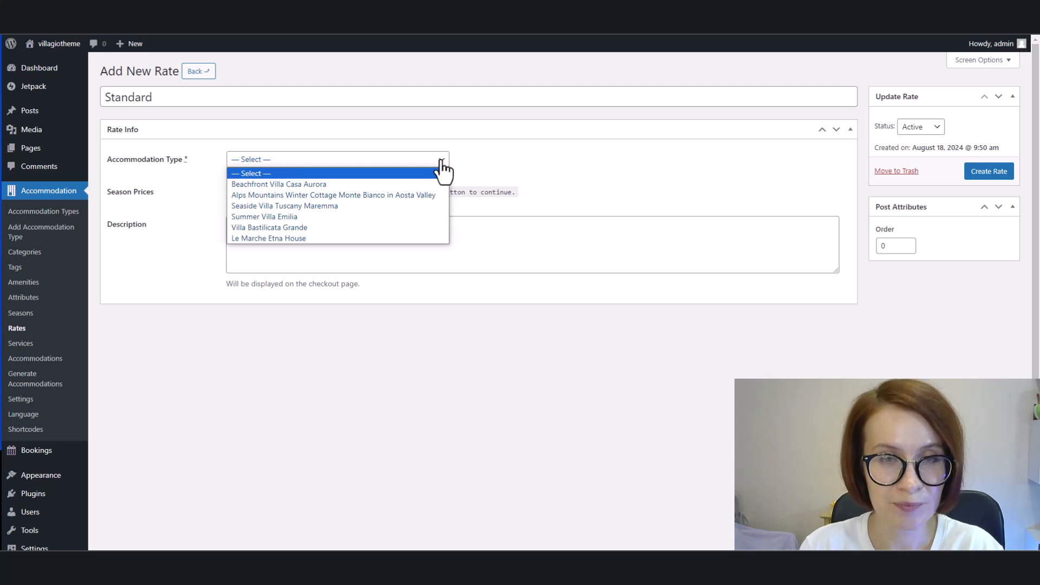
click(408, 215)
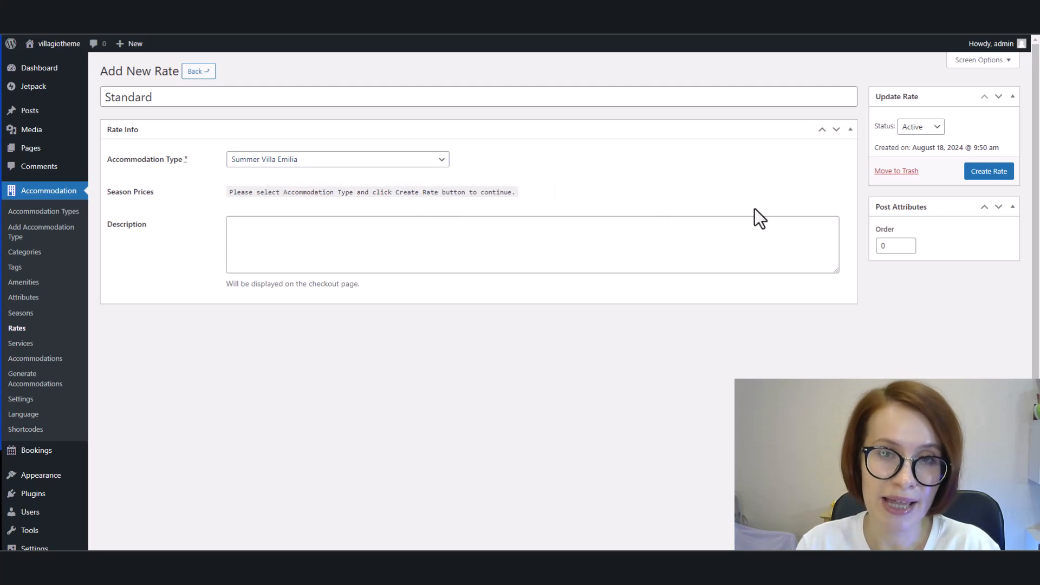
click(989, 173)
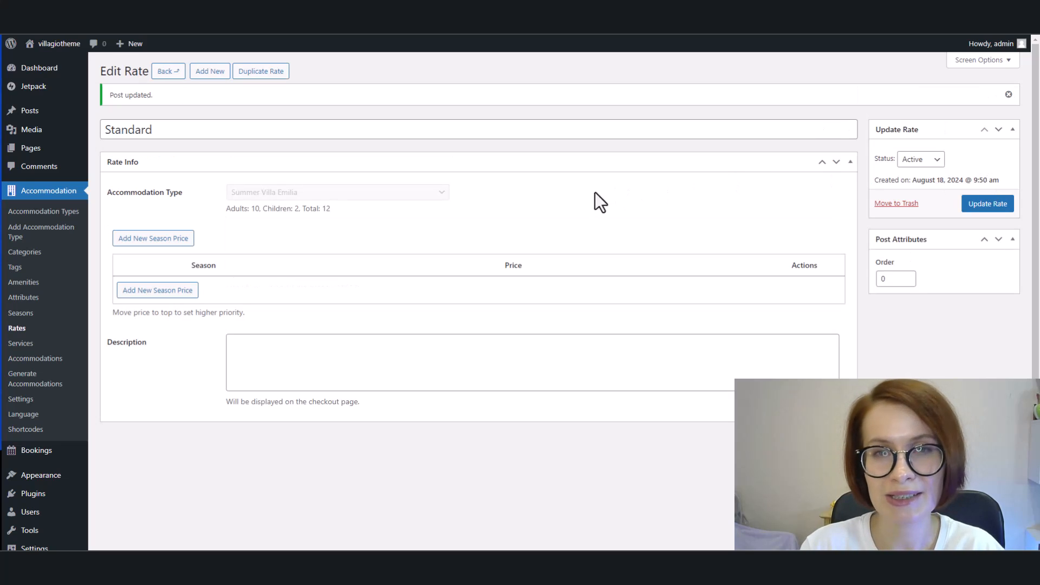
- Add a season price to the Standard rate and assign it to the Fall Foliage season
click(146, 247)
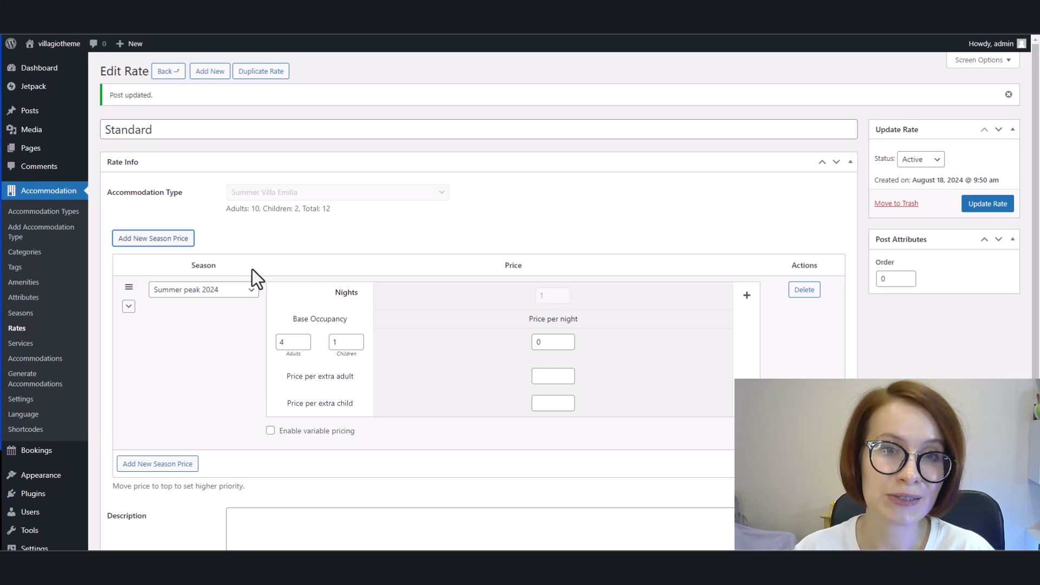
click(251, 290)
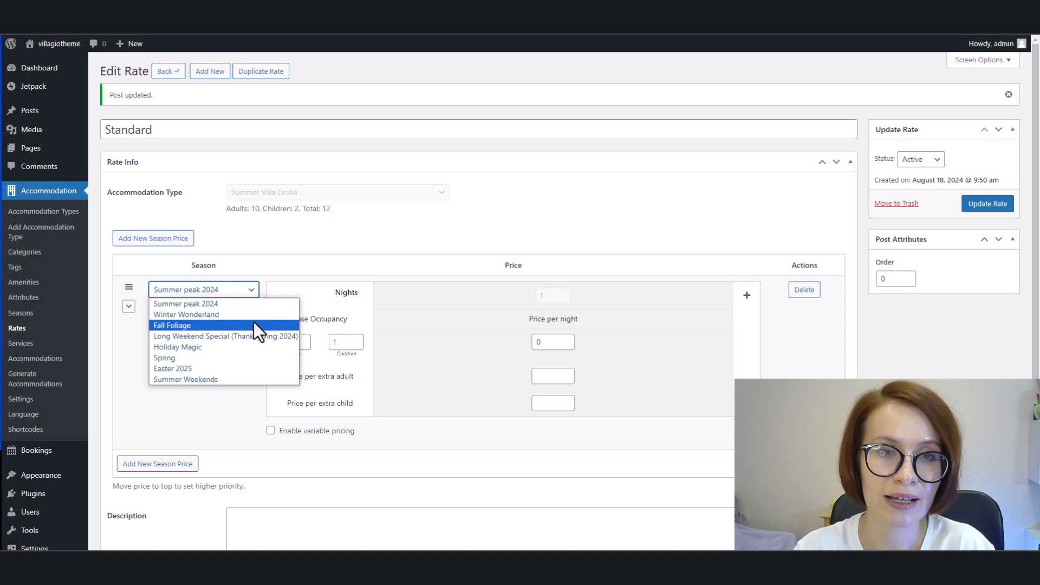
click(254, 324)
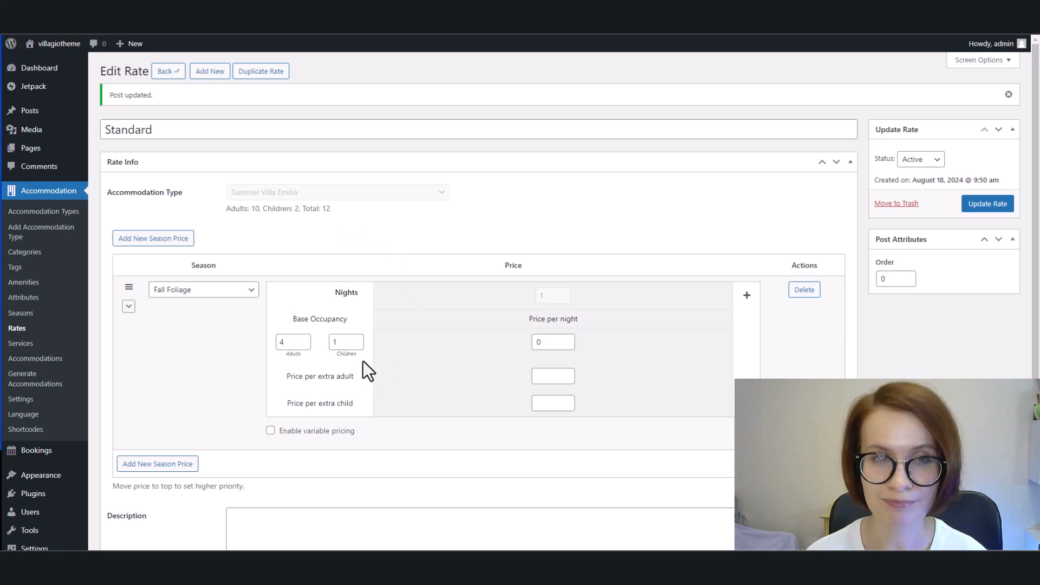
- Check the capacity settings of the Summer Villa Emilia accommodation type
click(44, 214)
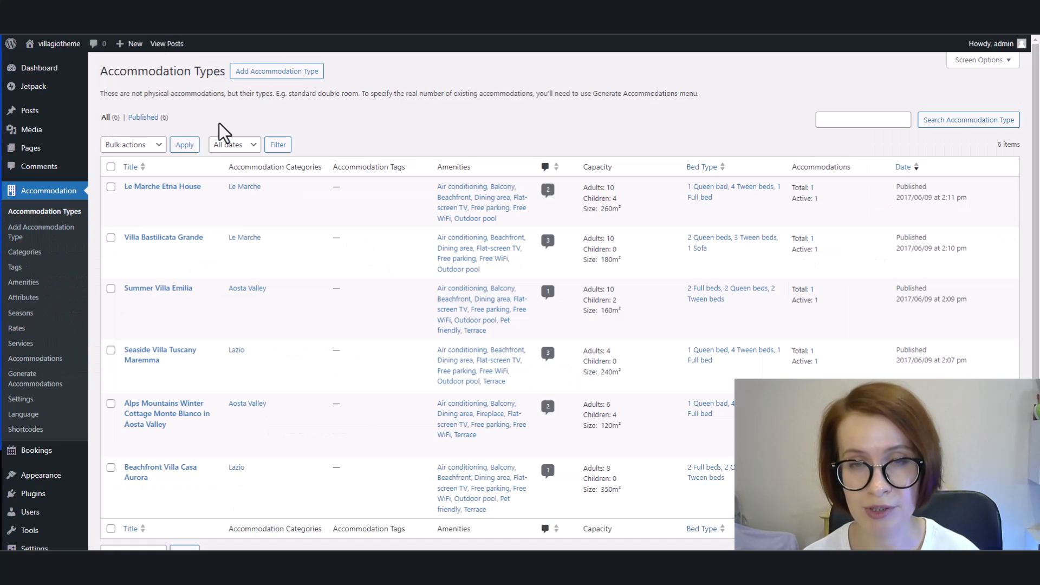
click(153, 303)
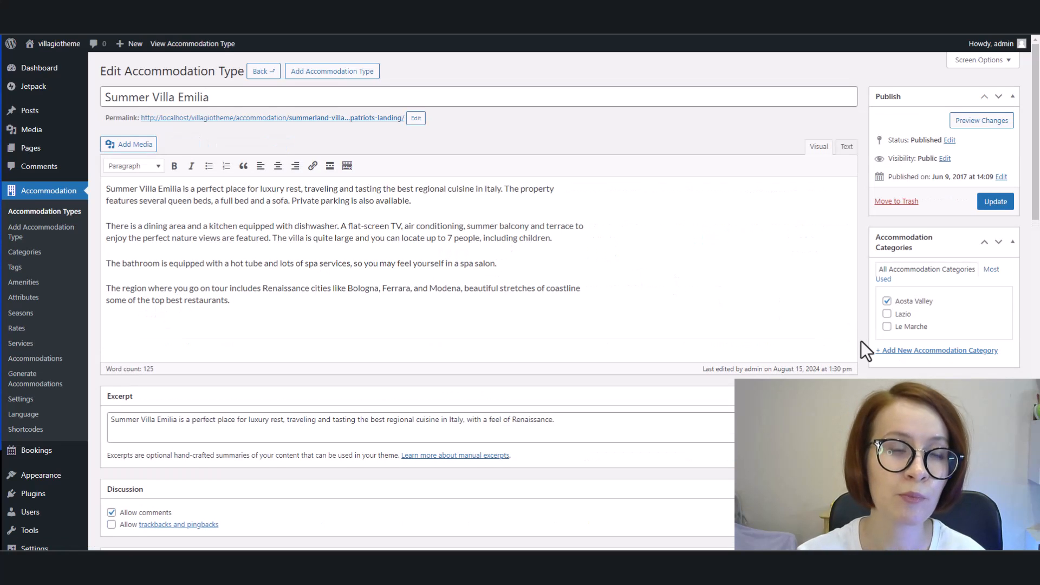
scroll(862, 341, down, 4)
scroll(861, 341, down, 7)
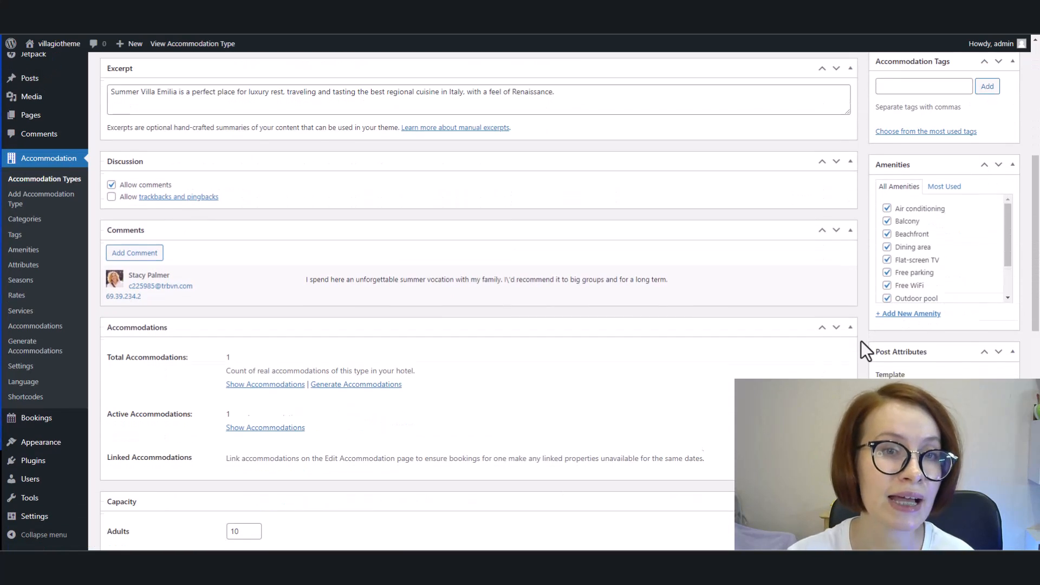
scroll(860, 341, down, 1)
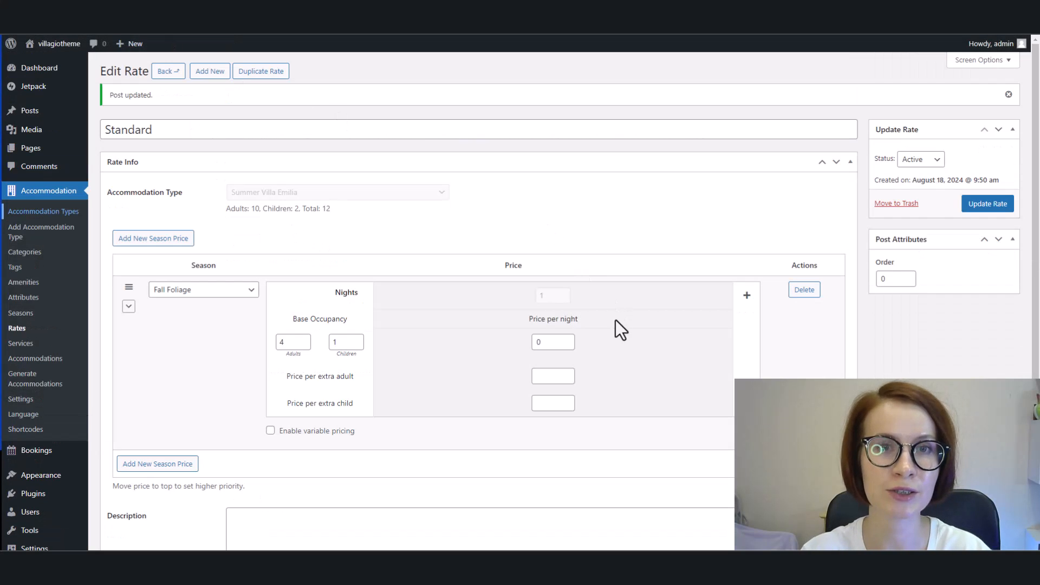
- Set the Fall Foliage price to 1000 per night, 120 per extra adult and 100 per extra child
drag(544, 340, 522, 342)
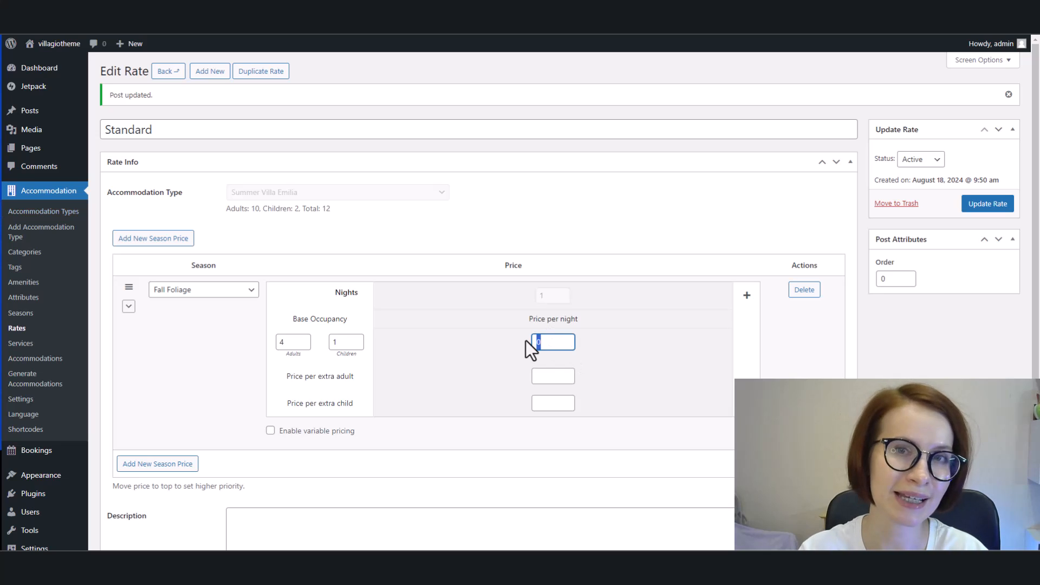
text(1000)
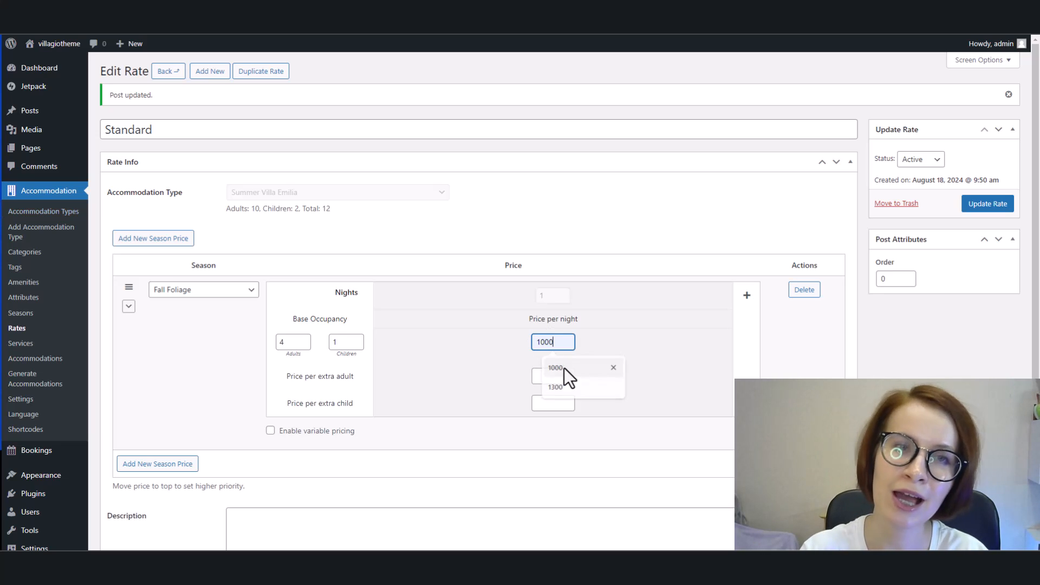
click(564, 369)
click(553, 377)
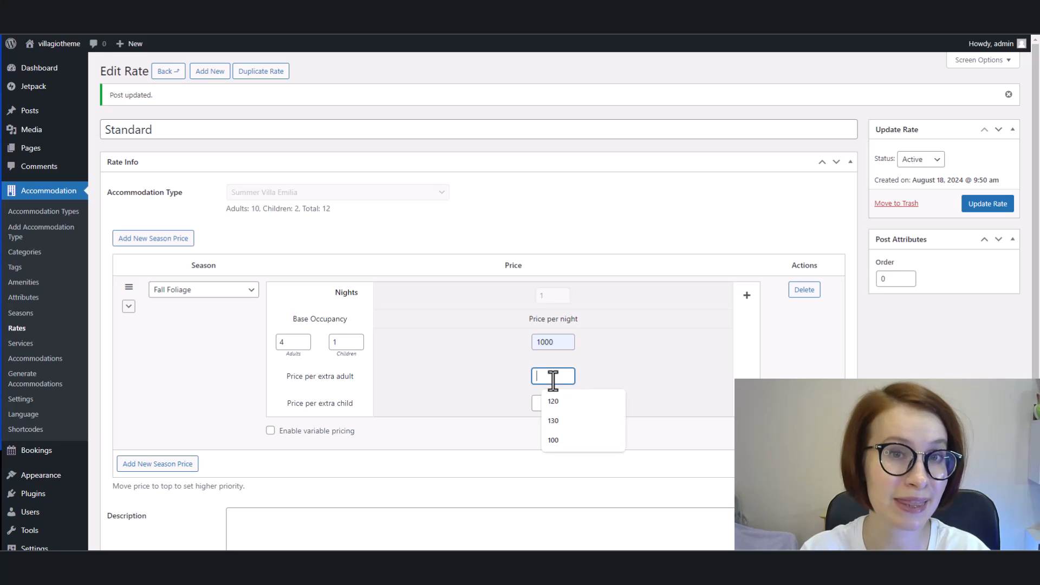
click(552, 401)
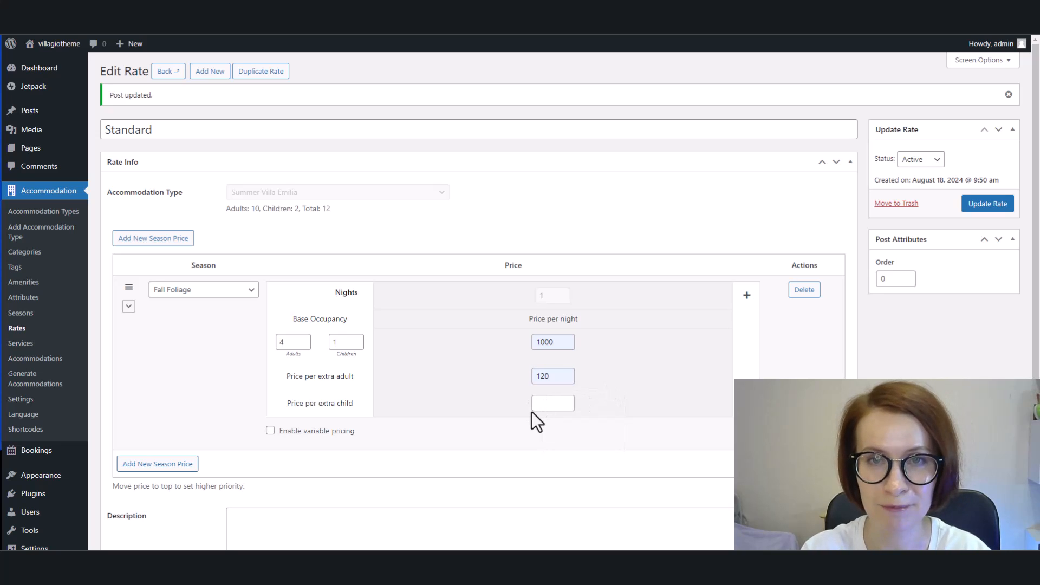
click(535, 405)
click(553, 429)
click(605, 405)
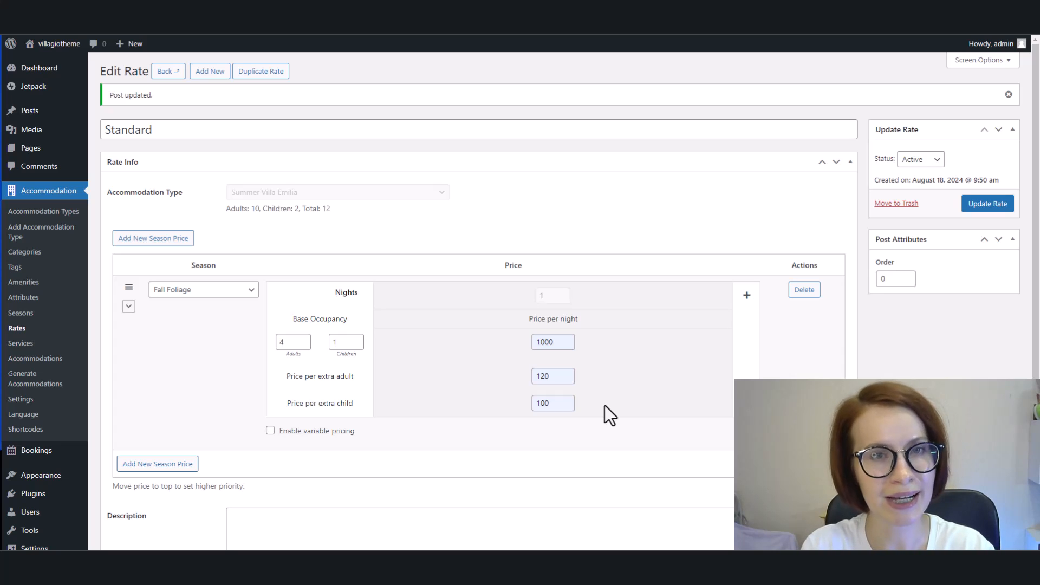
- Enable variable pricing for Fall Foliage and add a variation of 2 adults and 0 children at 900 per night
click(271, 430)
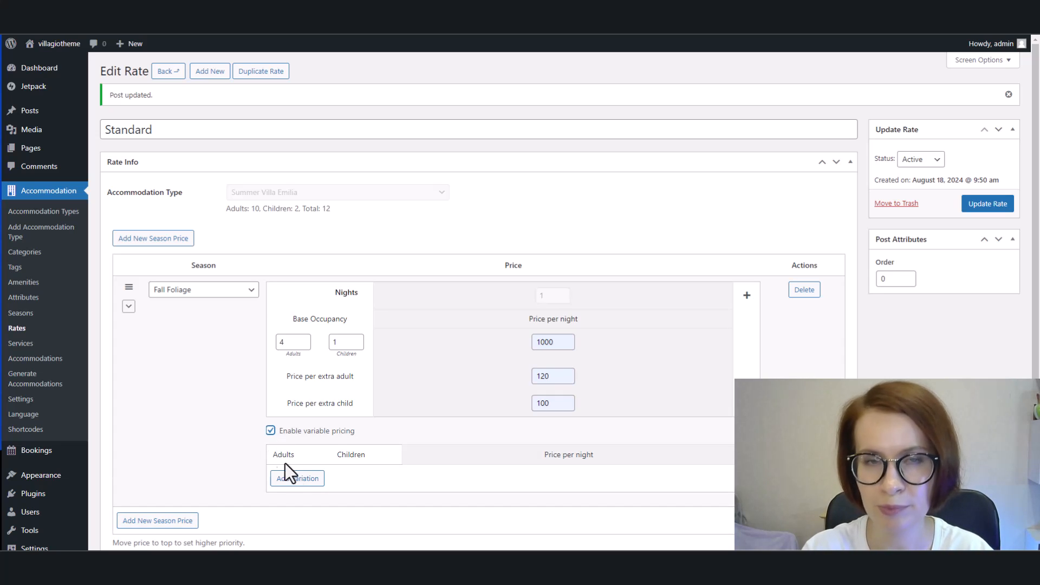
click(293, 479)
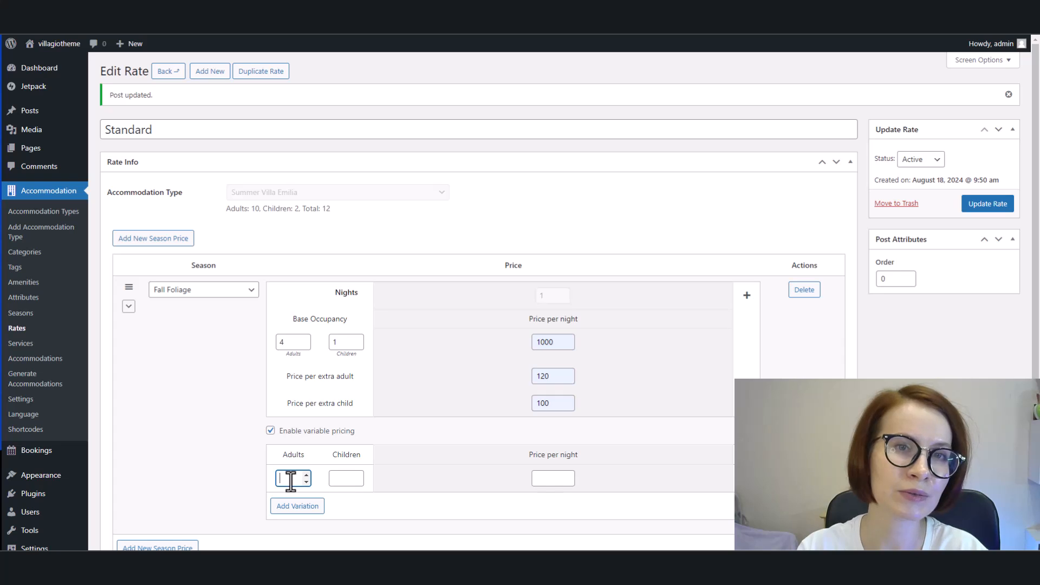
text(2)
click(347, 479)
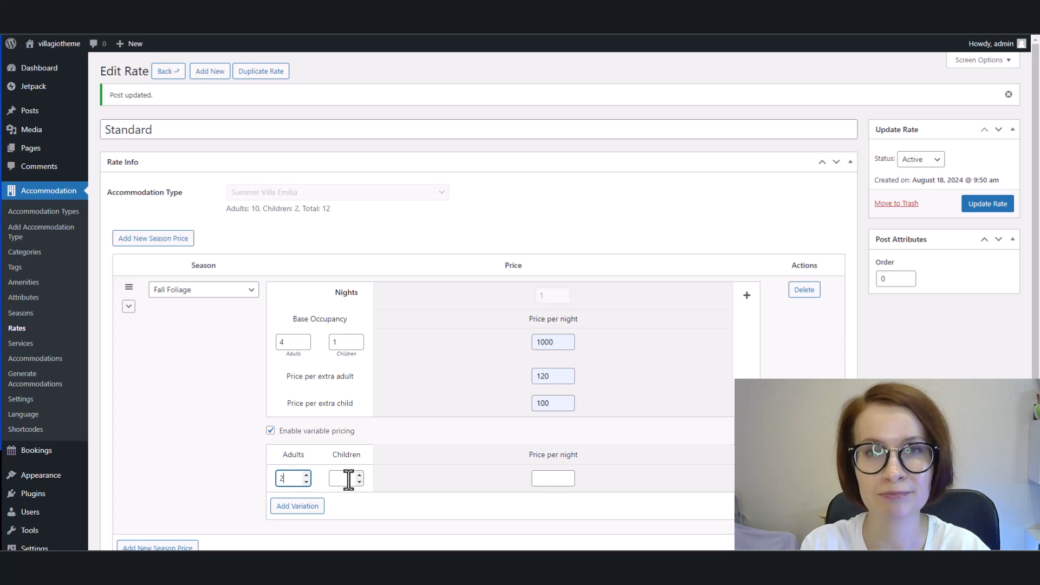
text(0)
click(408, 480)
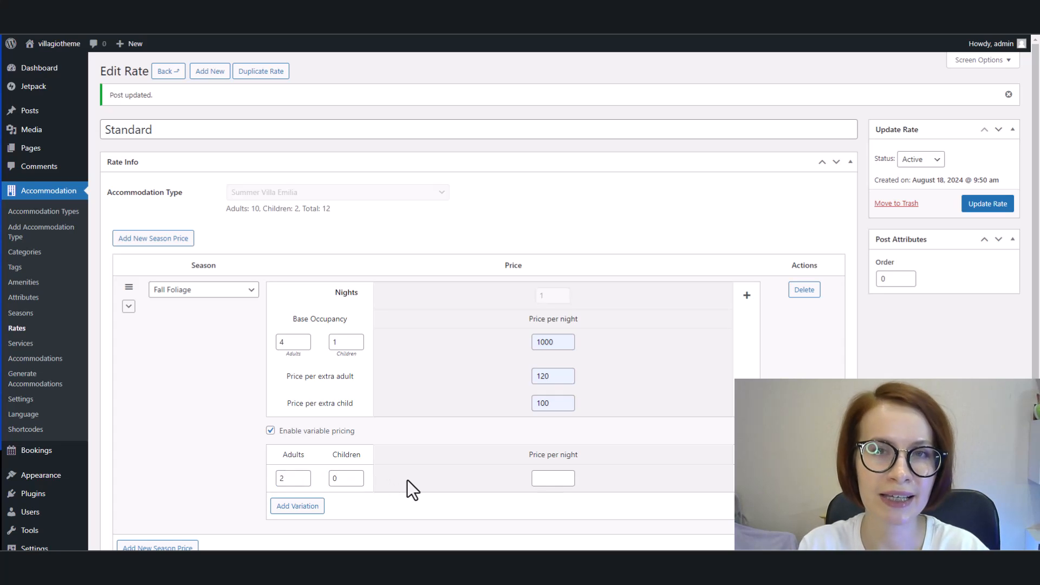
click(559, 479)
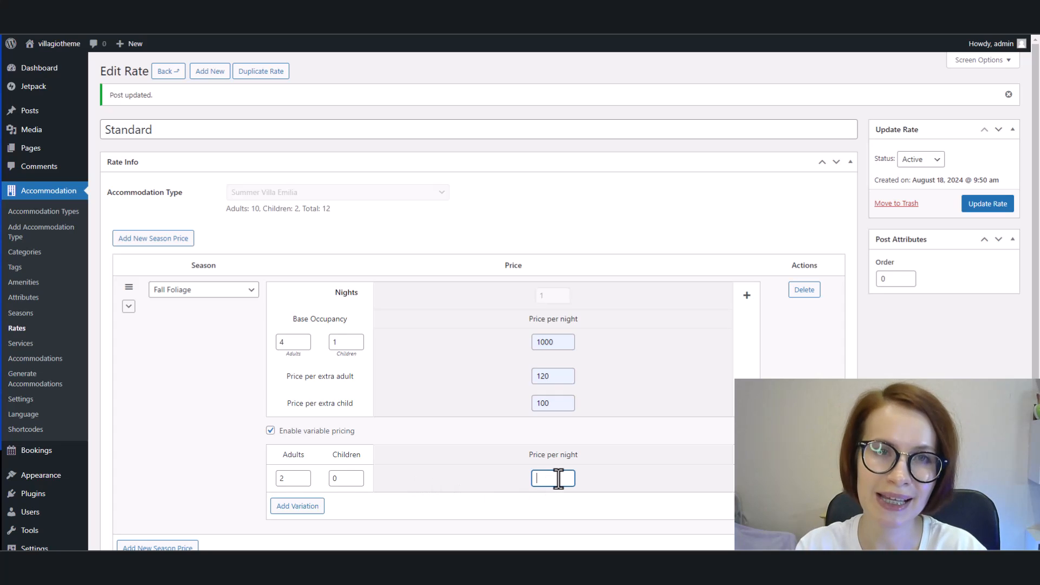
text(900)
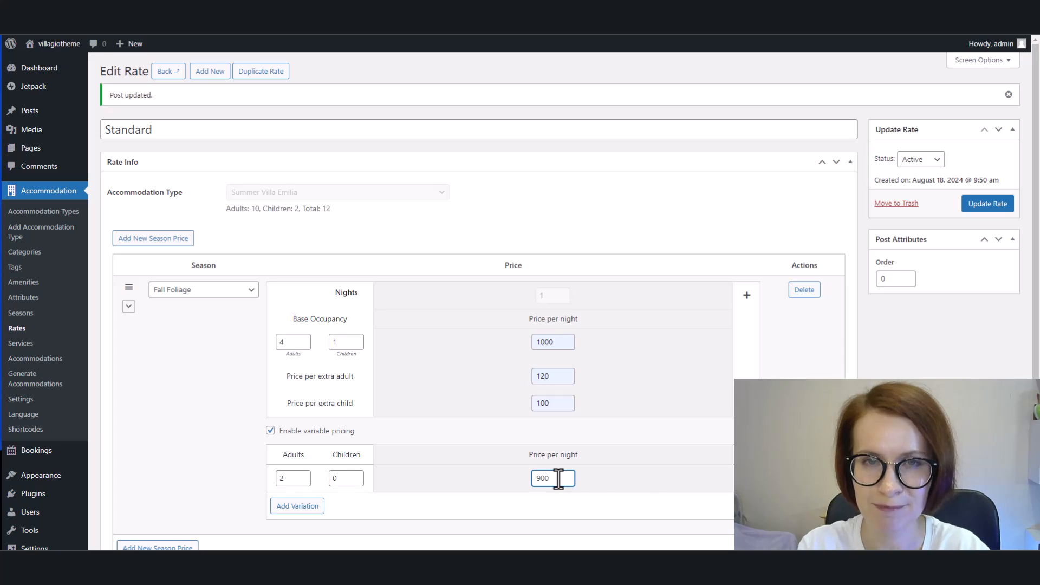
- Add a second price variation for 10 adults and 0 children at 2000 per night
click(298, 506)
click(283, 507)
text(10)
click(344, 505)
text(0)
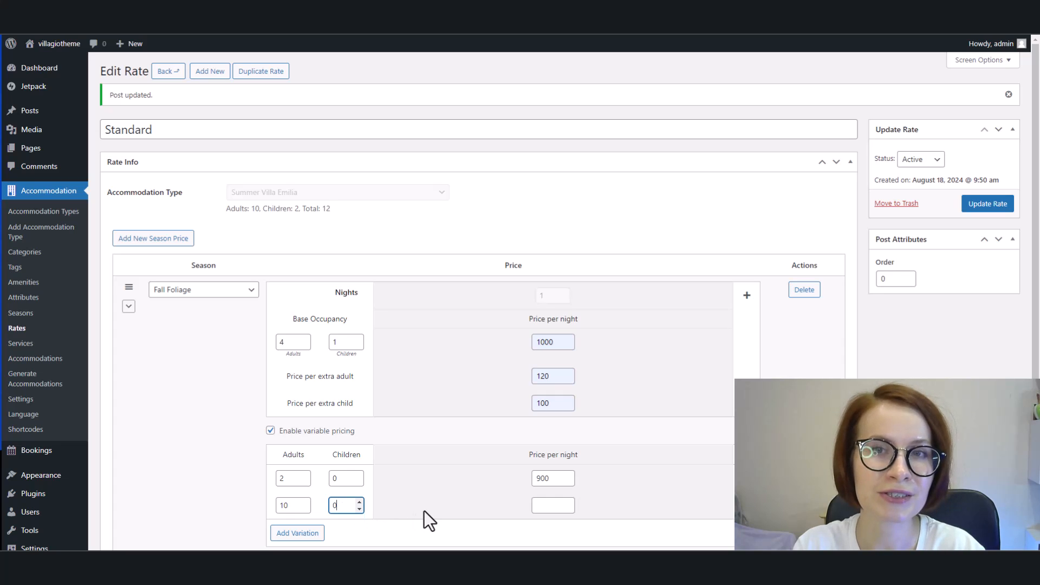
click(541, 505)
text(2000)
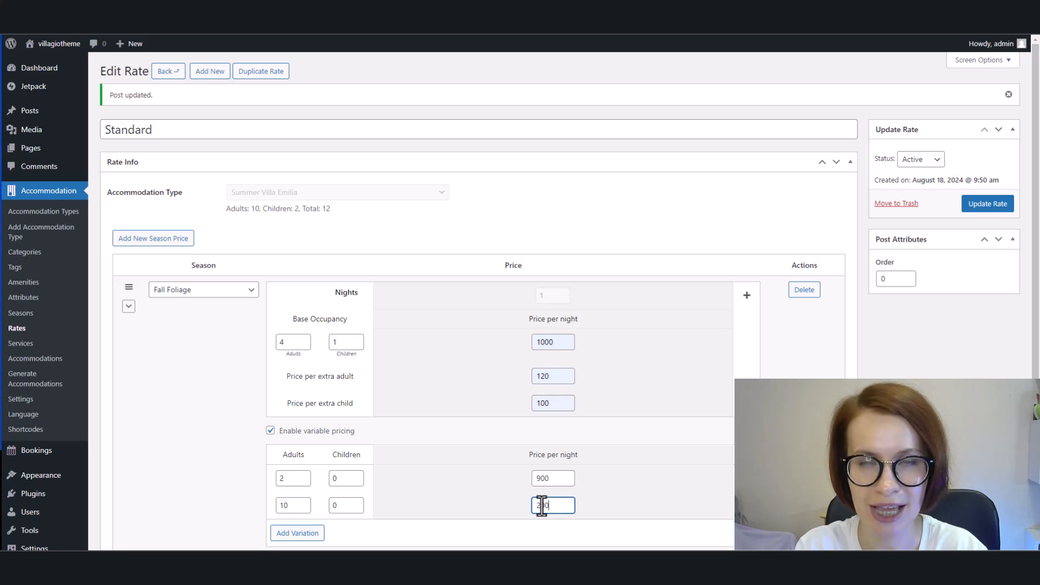
- Add variations for 10 adults with 1 child at 2150 and 10 adults with 2 children at 2300 per night
click(297, 533)
scroll(320, 520, down, 1)
click(295, 478)
text(10)
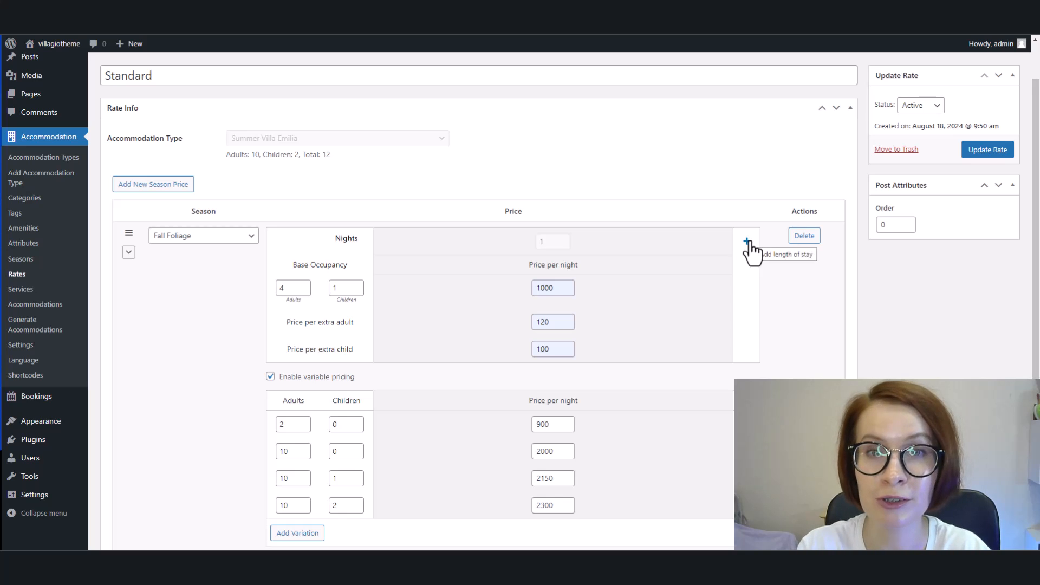
- Add a 7-night length of stay to Fall Foliage with 950 per night, 110 per extra adult and 90 per extra child
click(747, 241)
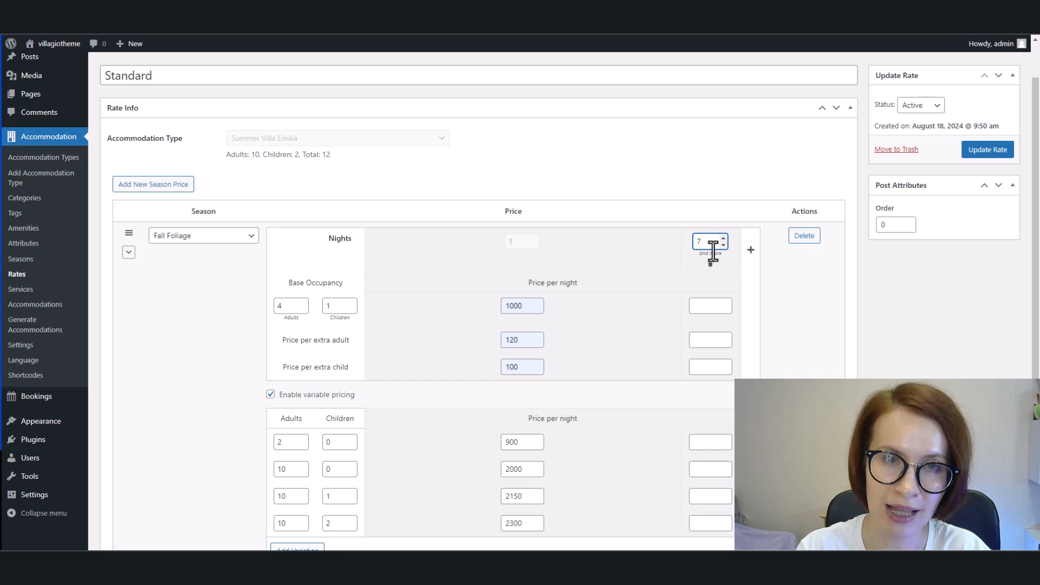
click(716, 306)
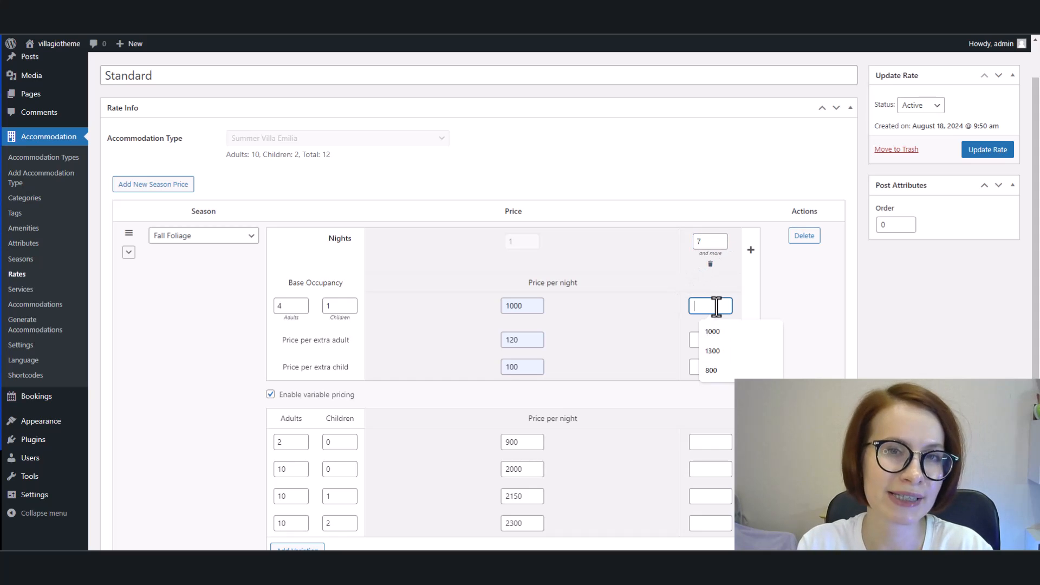
text(950)
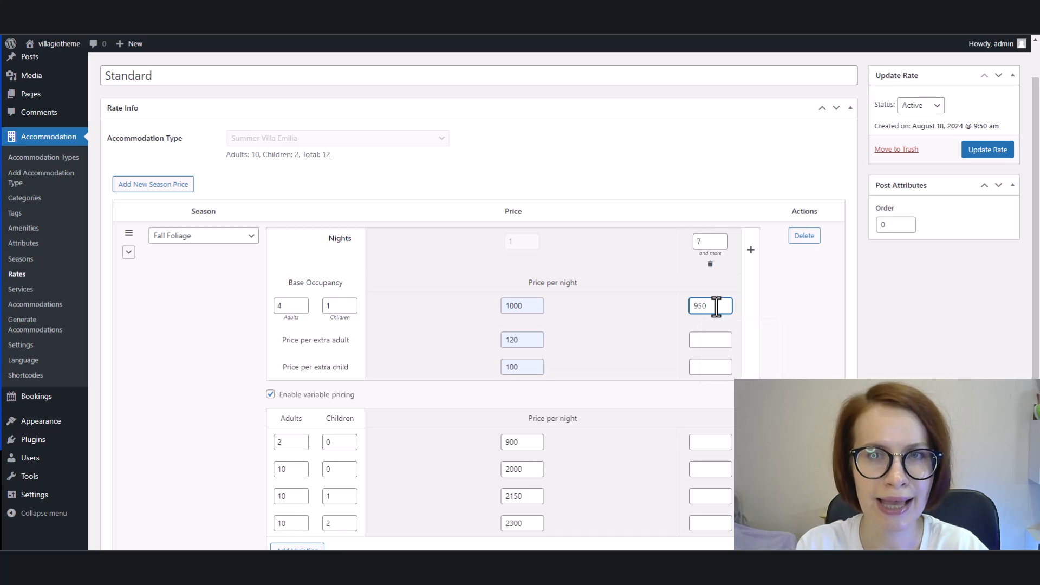
click(704, 342)
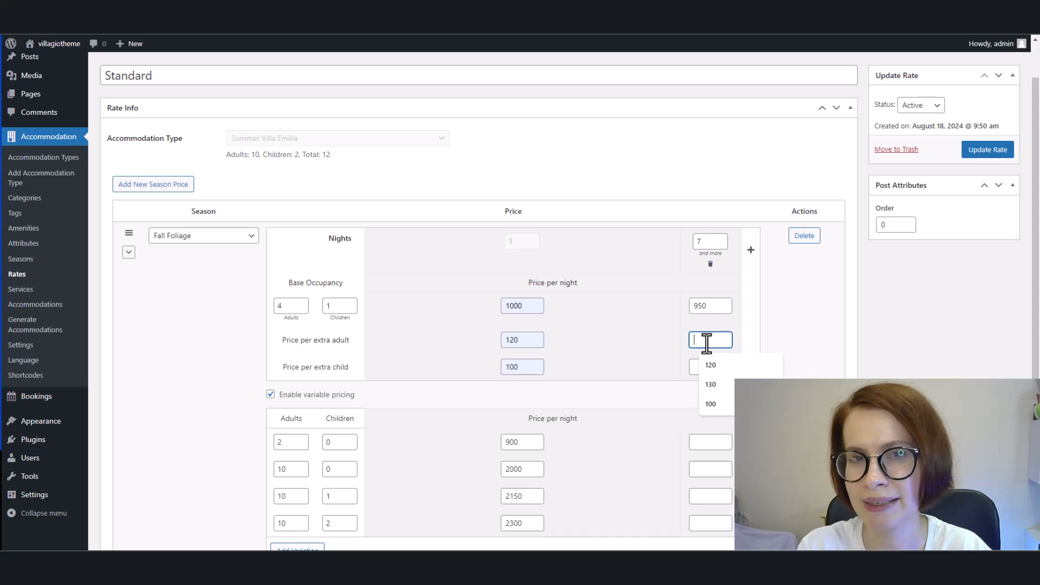
text(110)
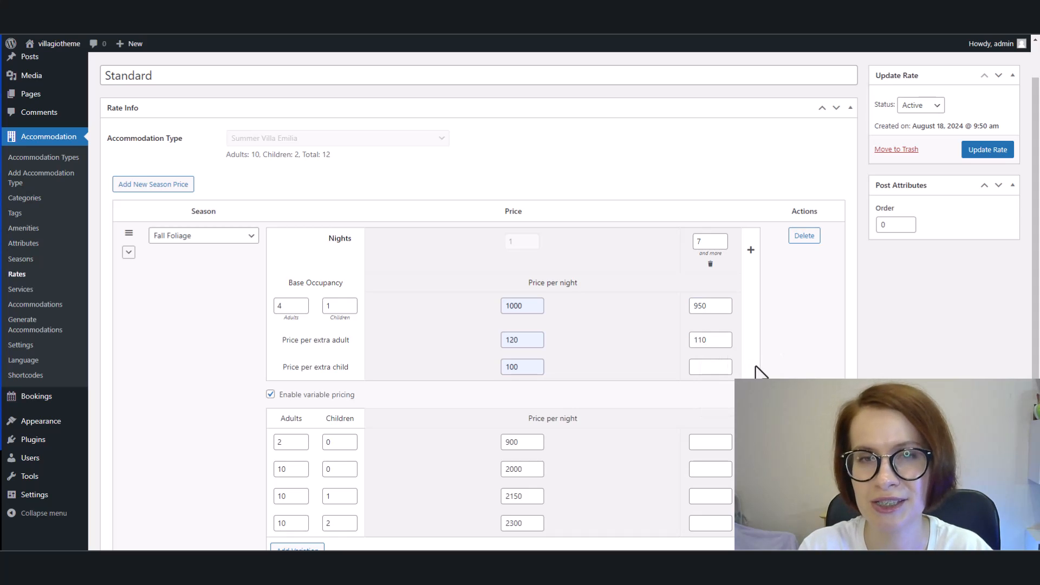
click(707, 368)
text(90)
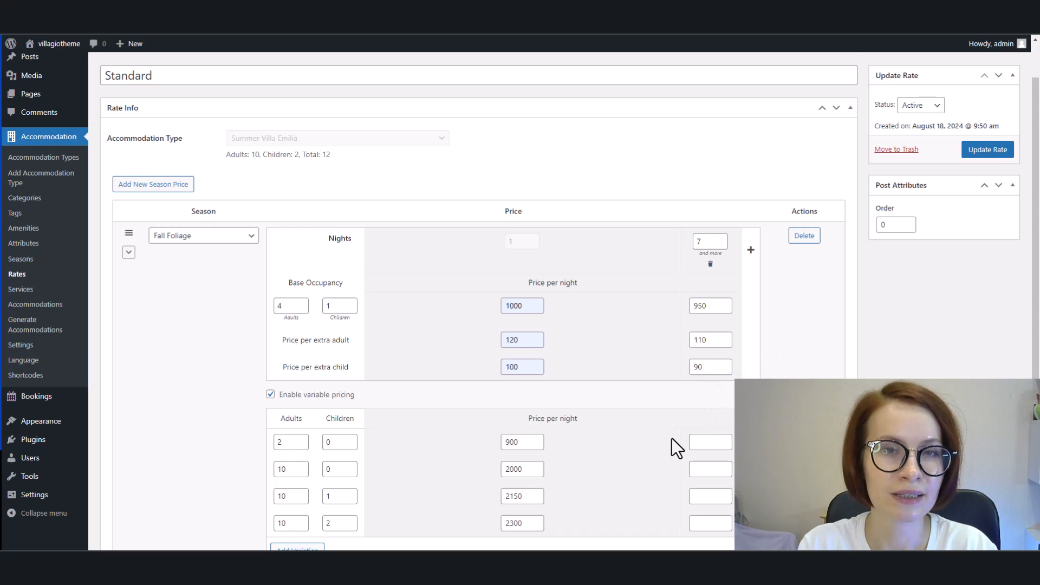
- Set the 7-night prices of the four Fall Foliage variations to 850, 1950, 2100 and 2250, in row order
scroll(704, 326, down, 2)
text(850)
click(702, 361)
text(1950)
click(703, 388)
text(2100)
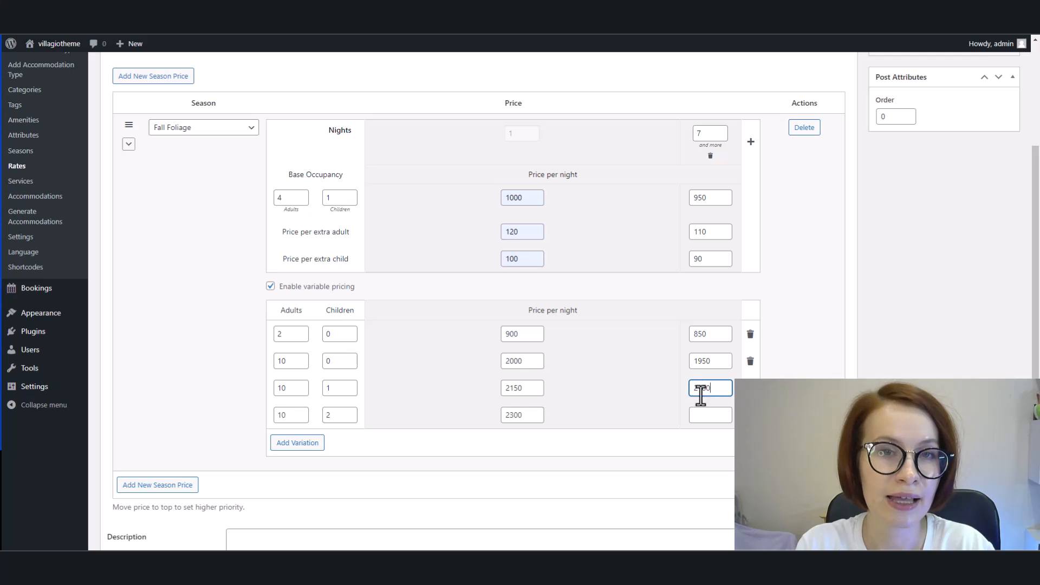
click(695, 415)
text(250)
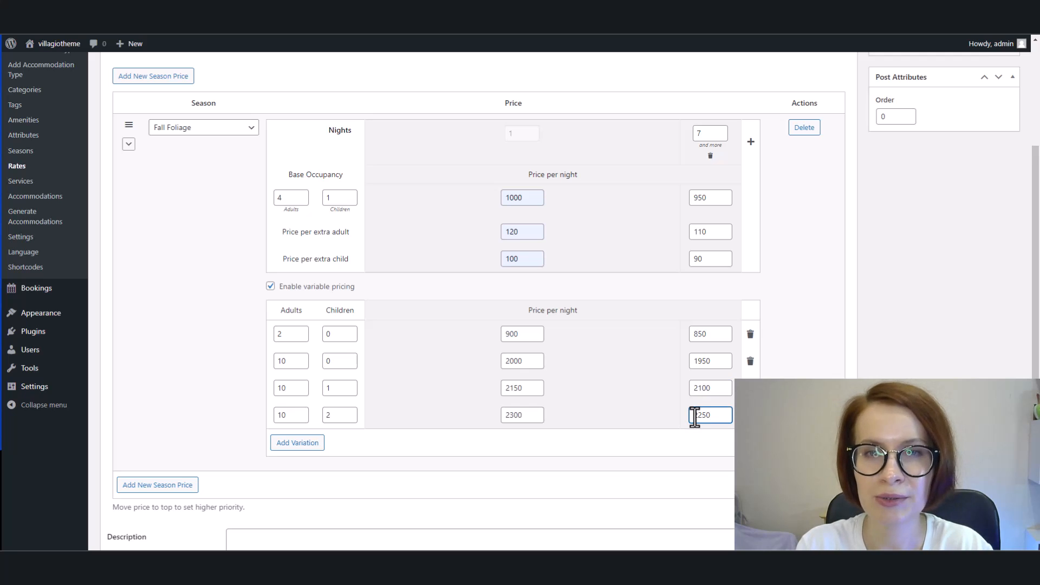
click(662, 469)
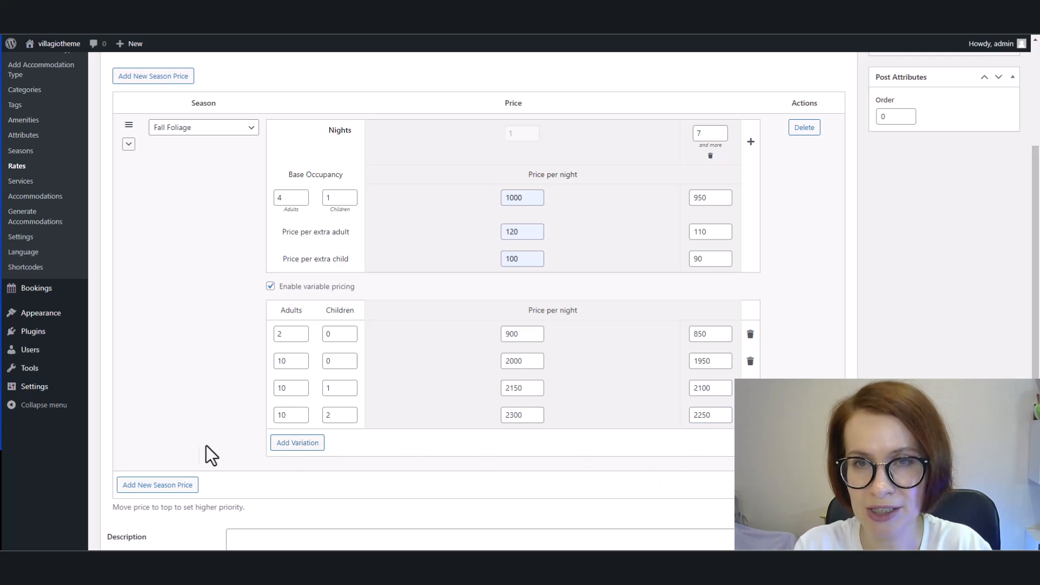
- Add a new season price for the Long Weekend Special (Thanksgiving 2024) season
click(154, 490)
scroll(438, 482, down, 1)
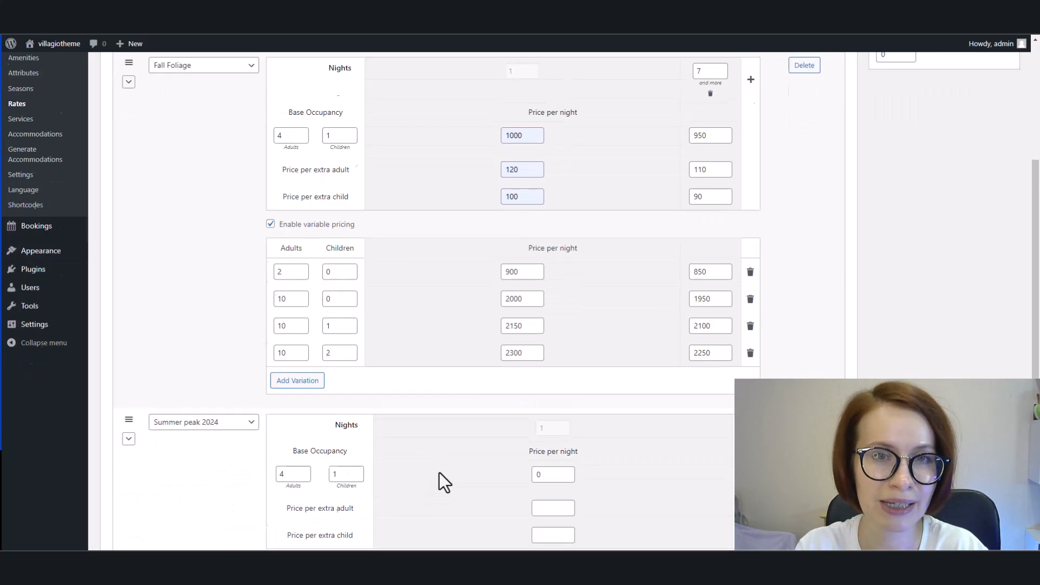
scroll(442, 476, down, 3)
click(251, 270)
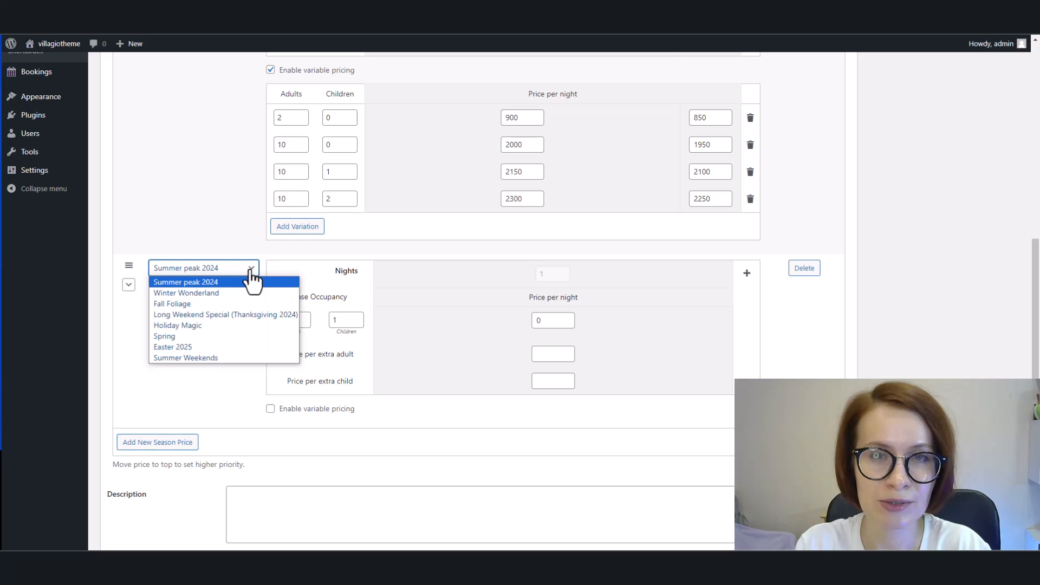
click(233, 314)
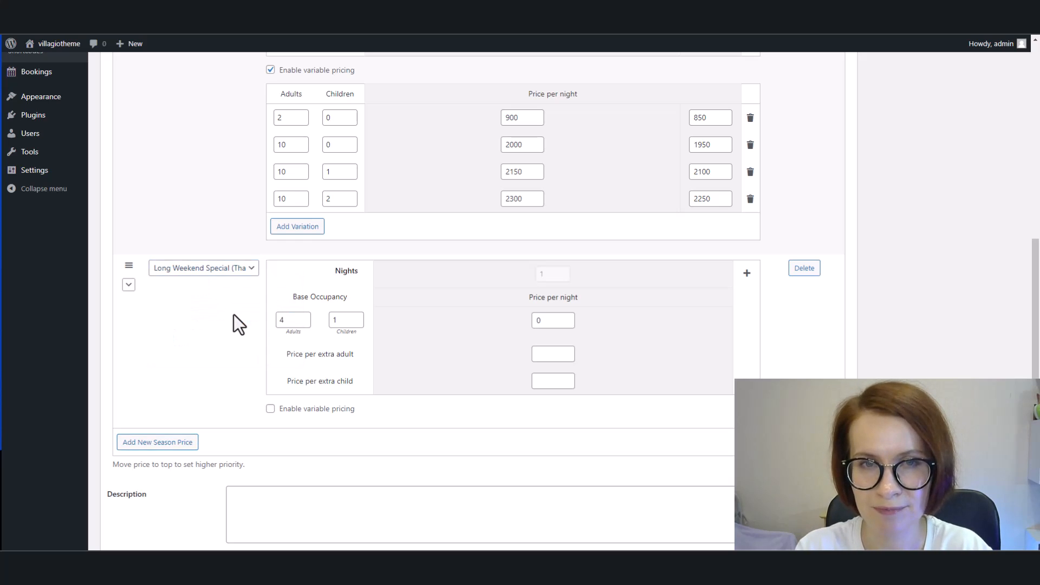
- Set the Long Weekend Special price to 1200 per night, 200 per extra adult and 100 per extra child, and update the rate
double_click(537, 320)
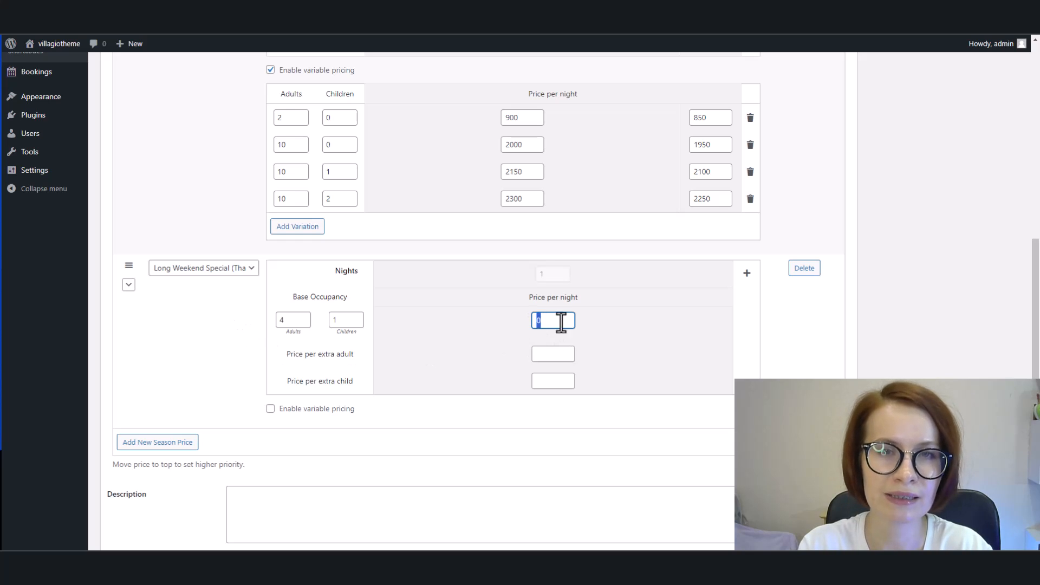
text(1200)
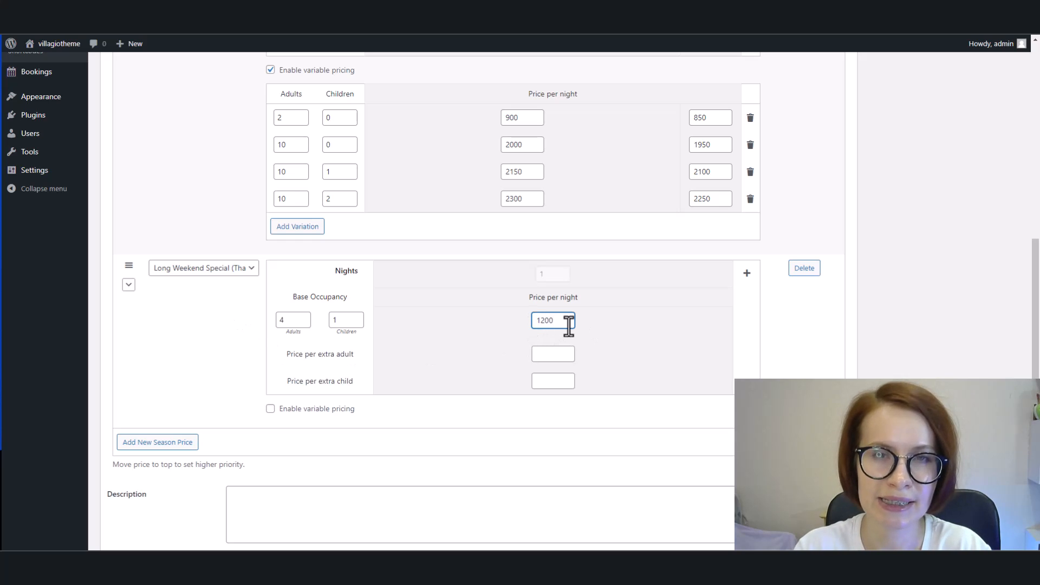
click(545, 353)
text(200)
click(553, 381)
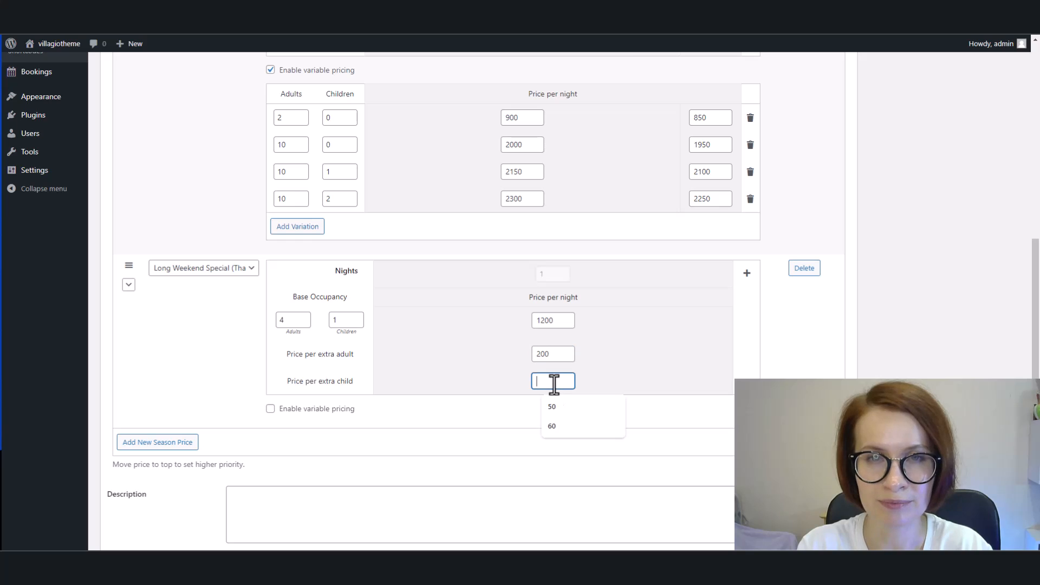
text(100)
click(609, 388)
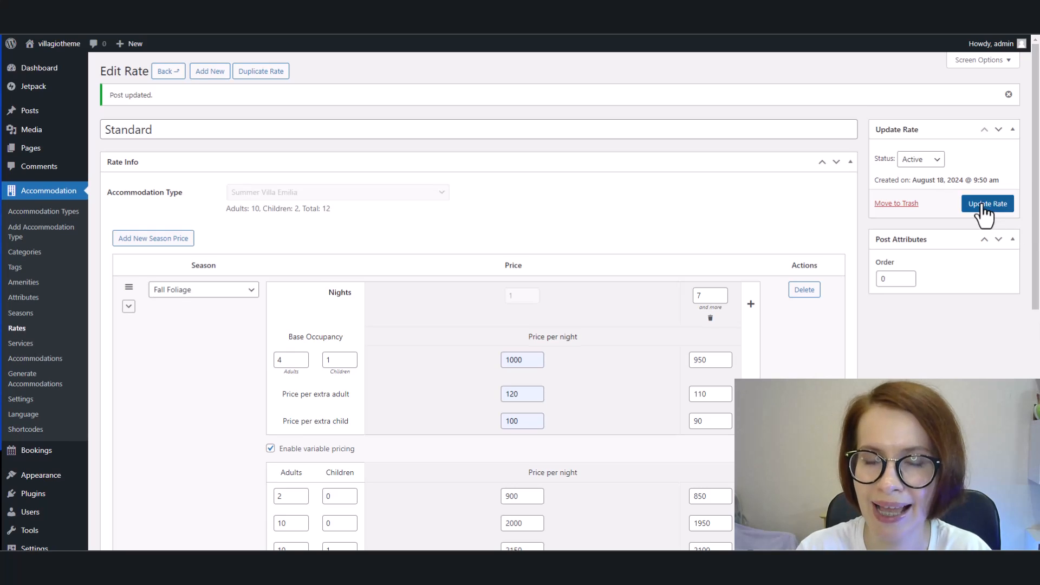
click(982, 206)
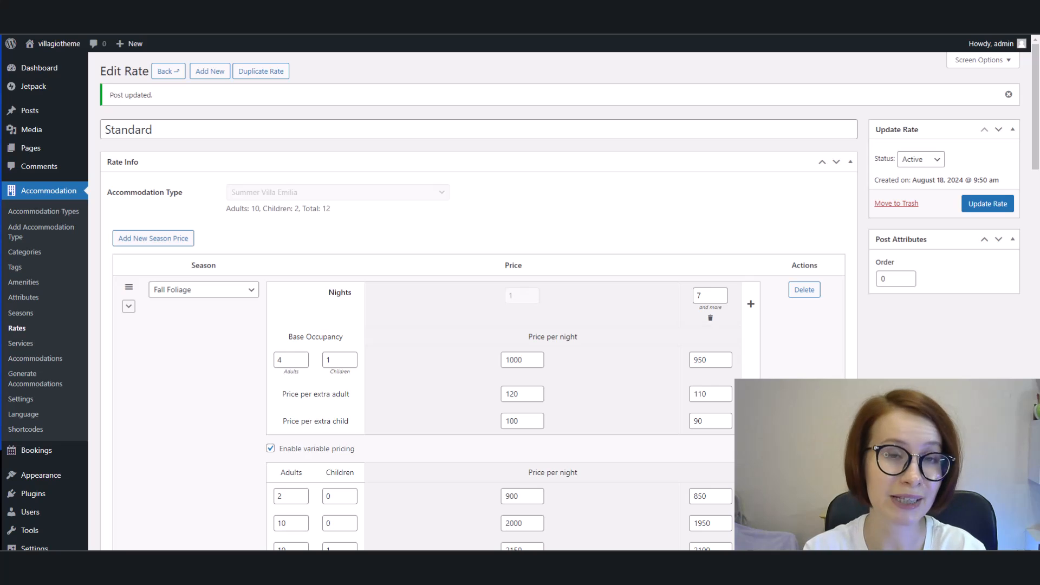
- Move the Summer Weekends season price above Easter 2025 and back down one position
scroll(471, 298, down, 10)
scroll(471, 298, down, 11)
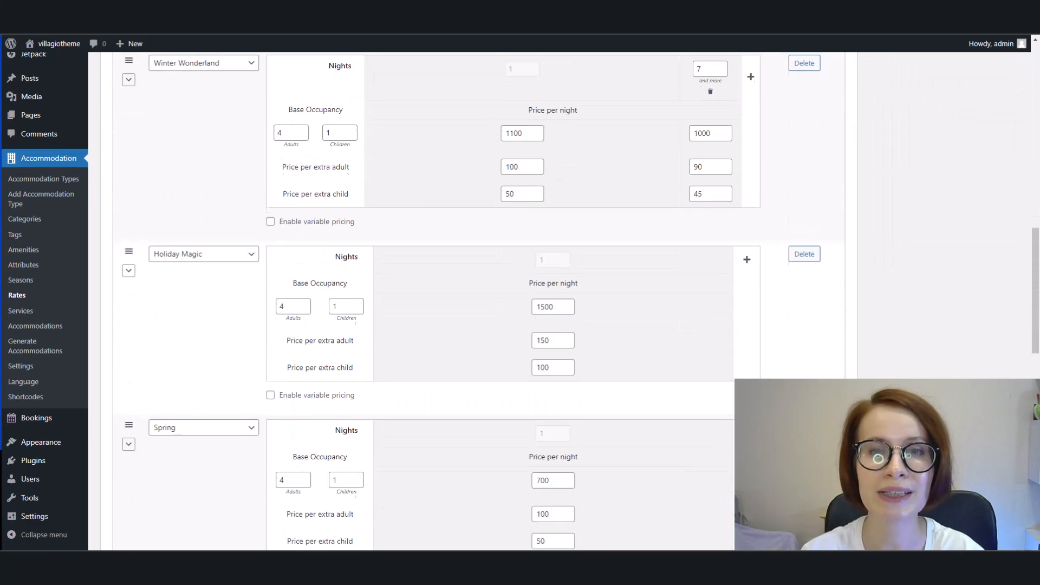
scroll(472, 298, down, 6)
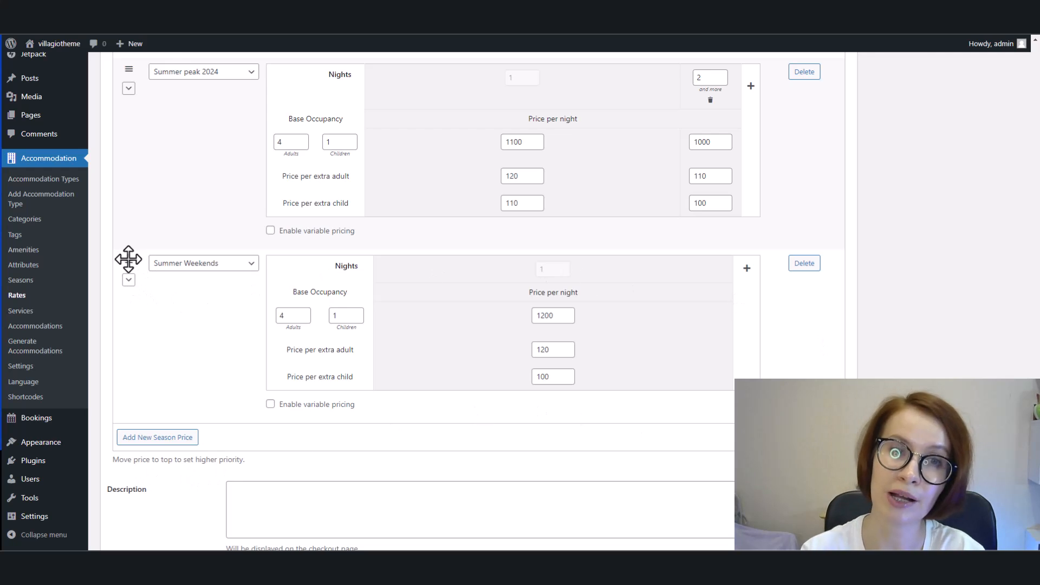
drag(132, 262, 215, 177)
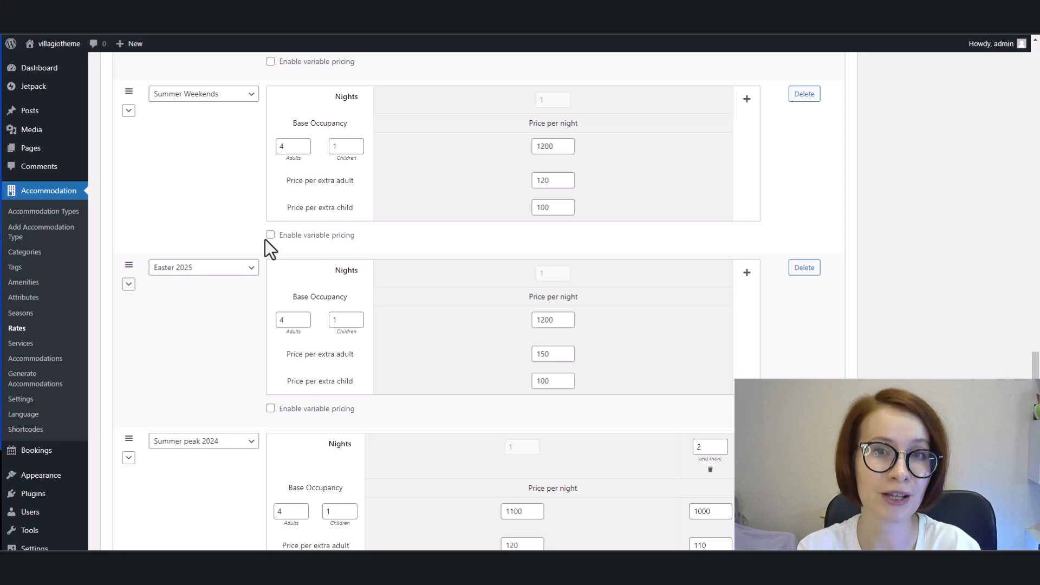
click(128, 111)
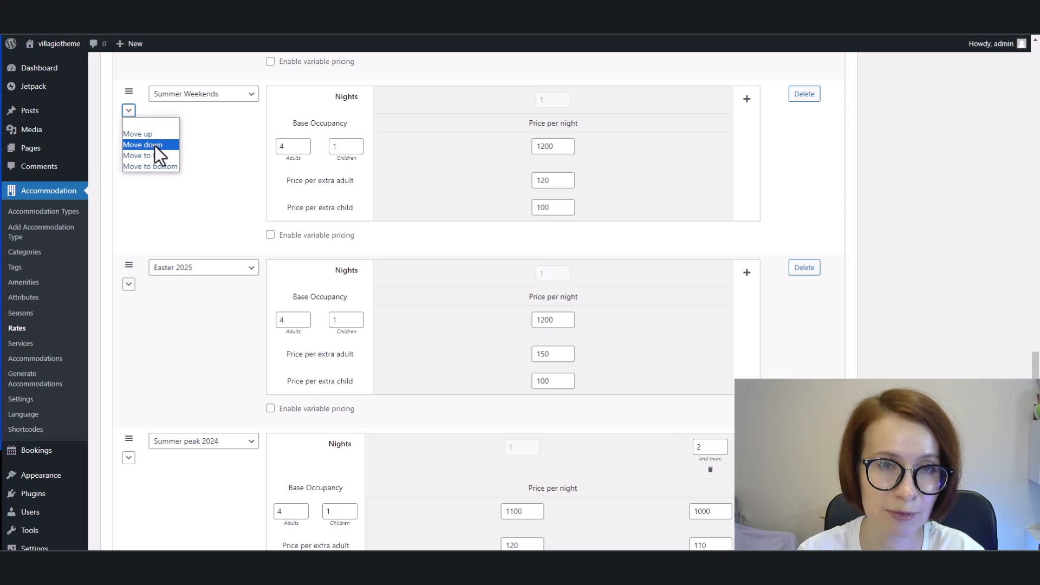
click(143, 144)
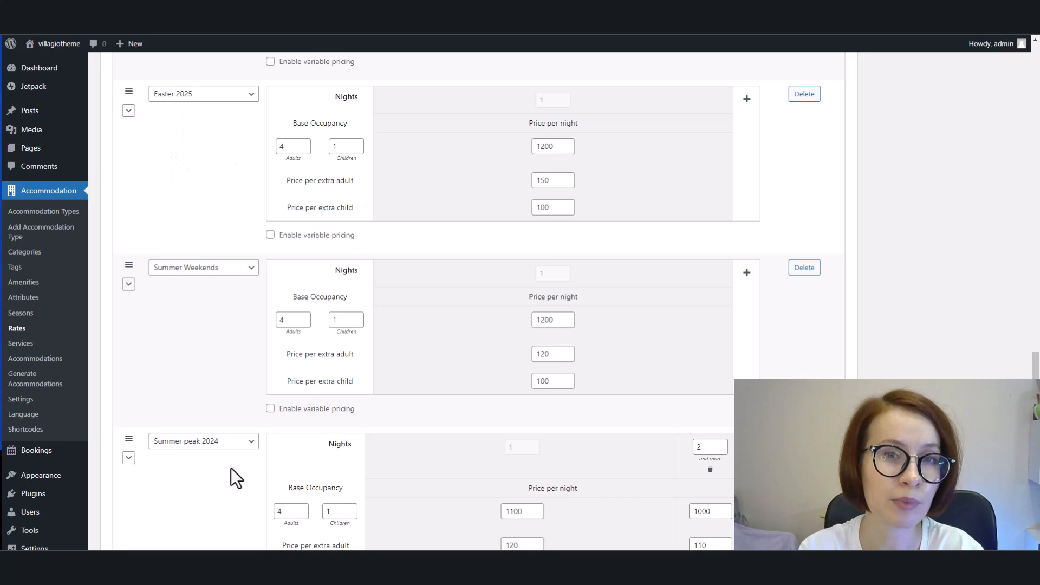
- Move Summer Weekends to the top of the season prices and place Summer peak 2024 directly below it
scroll(154, 173, down, 2)
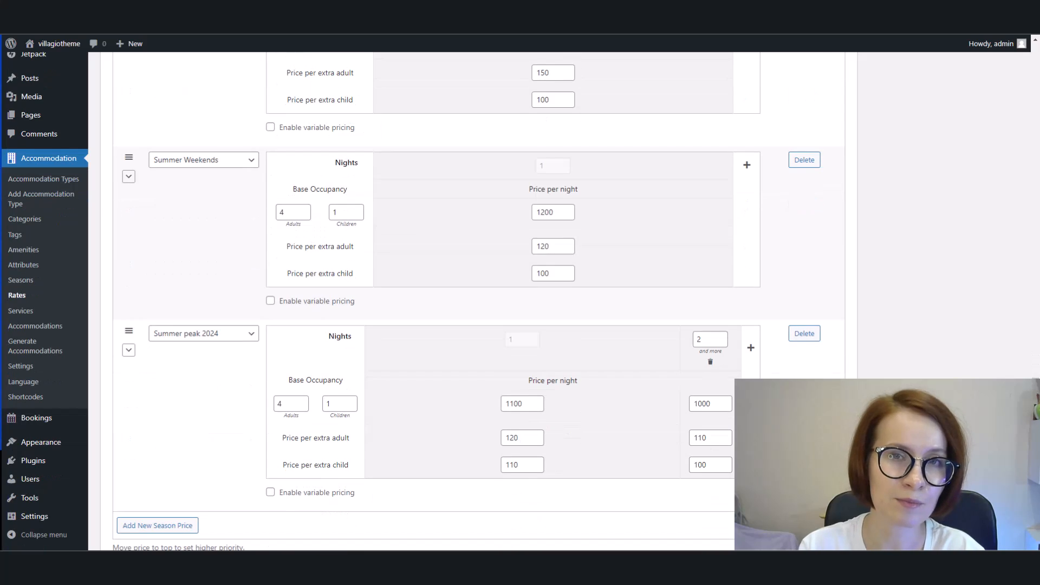
click(128, 177)
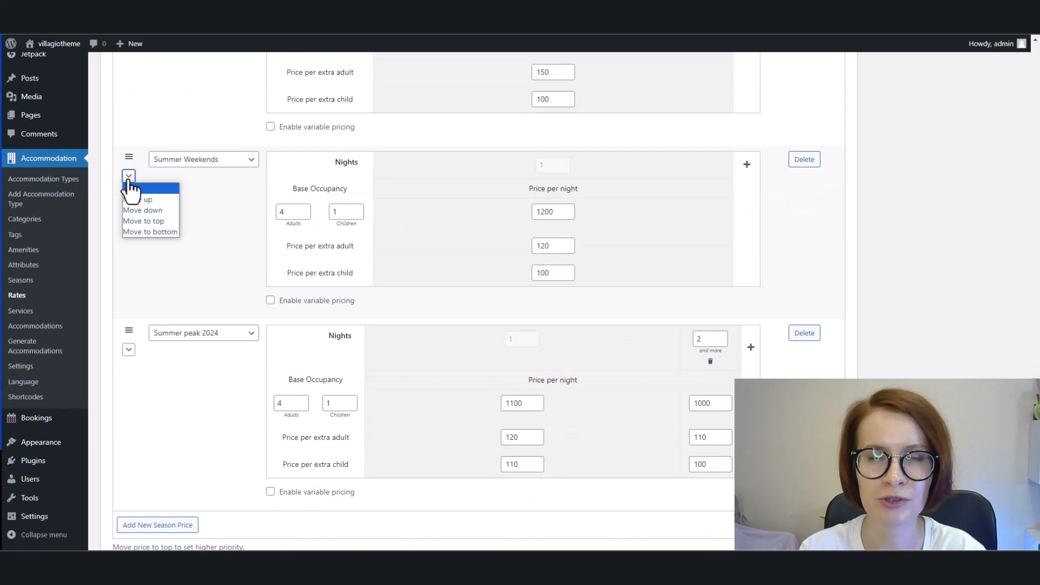
click(152, 224)
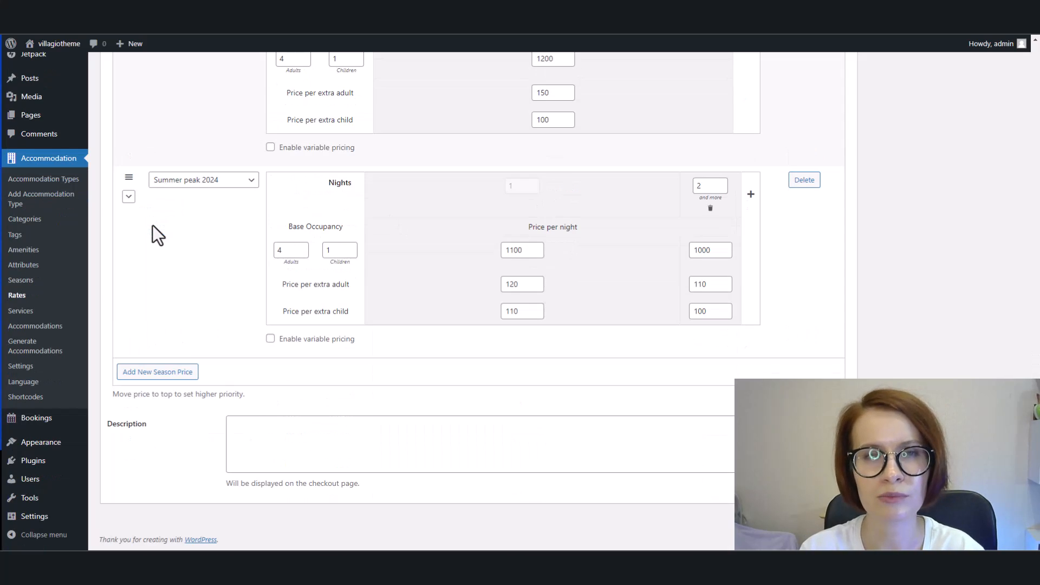
click(129, 196)
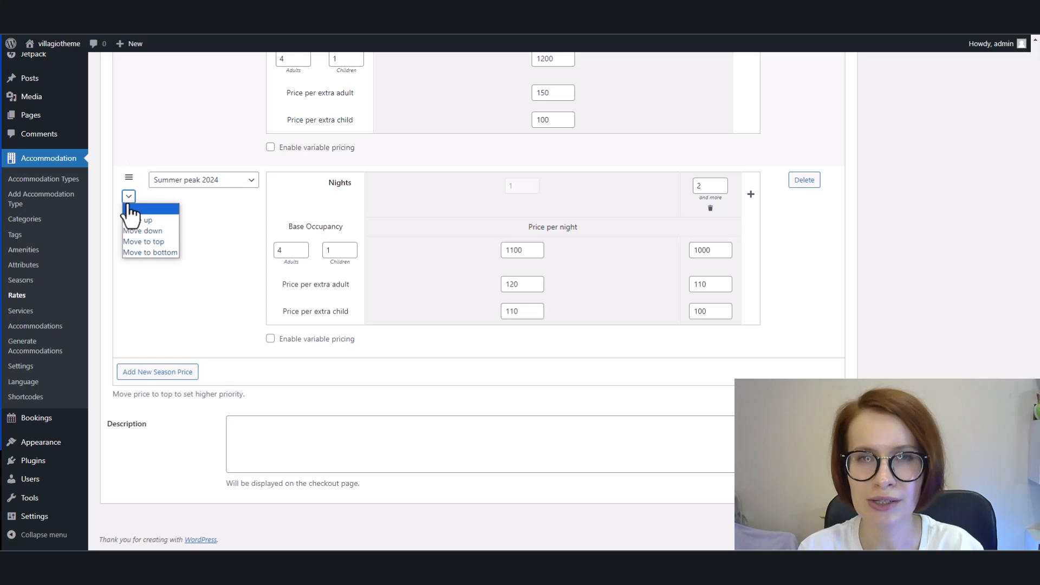
click(161, 245)
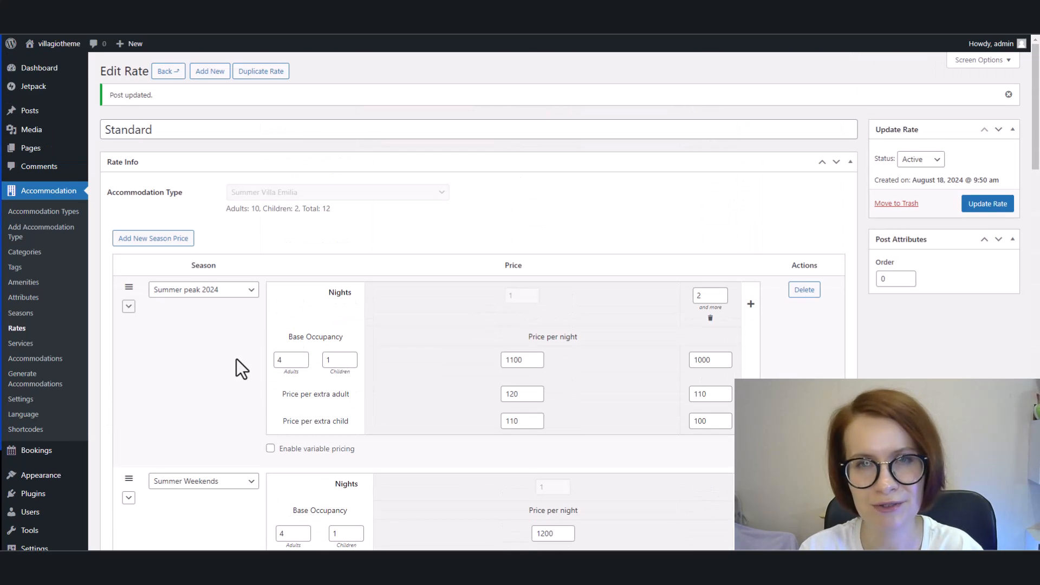
click(128, 307)
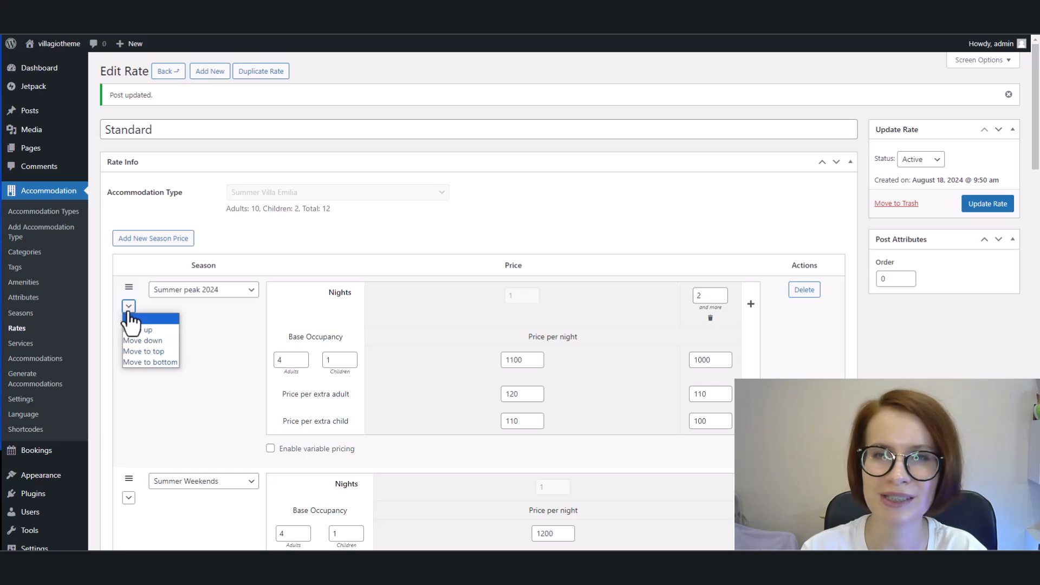
click(144, 342)
- Move the Long Weekend Special price above Fall Foliage and the Holiday Magic price above Winter Wonderland
scroll(167, 402, down, 12)
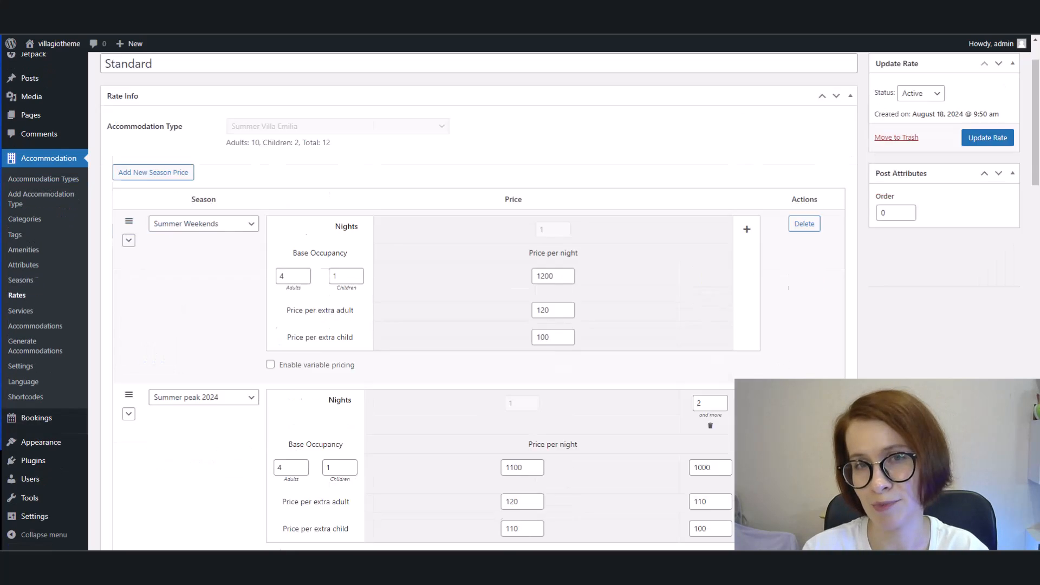
click(128, 379)
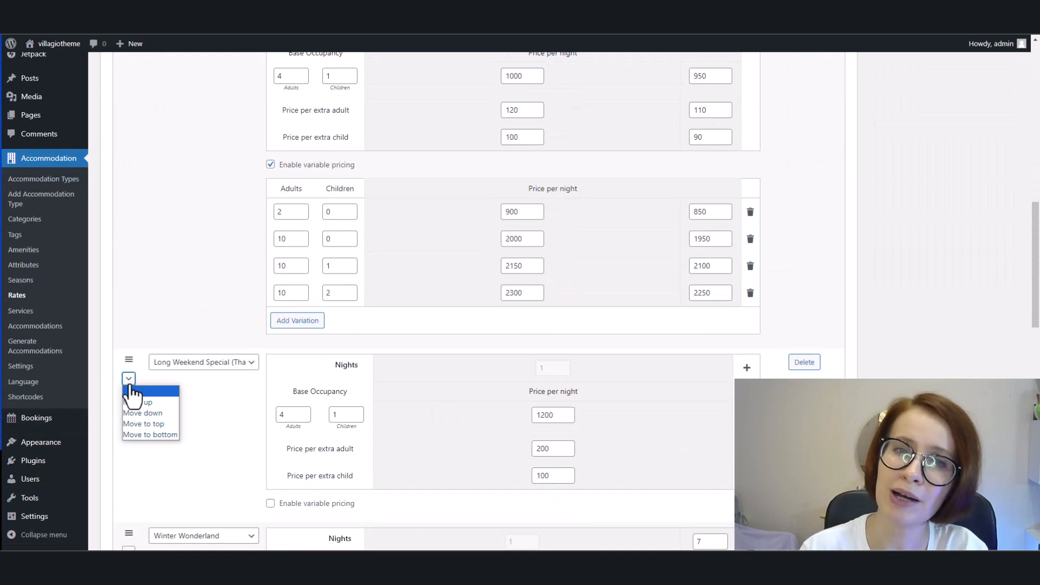
click(136, 401)
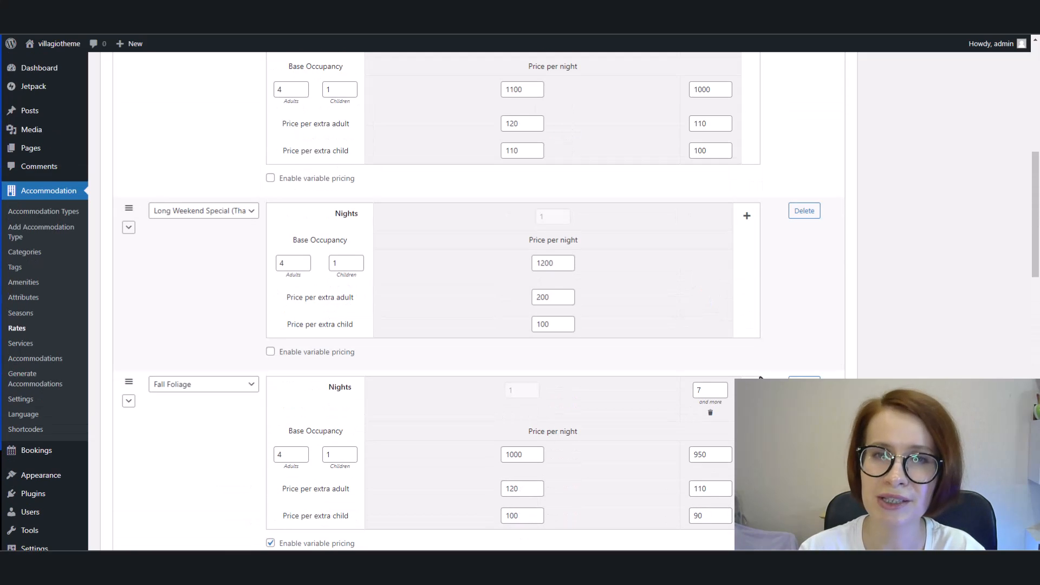
scroll(418, 395, down, 10)
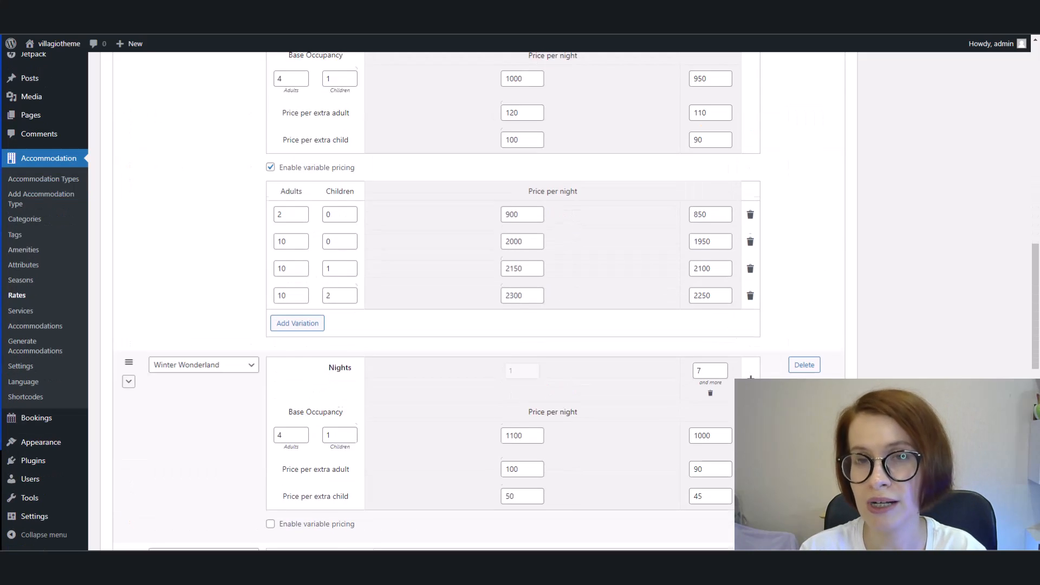
click(128, 359)
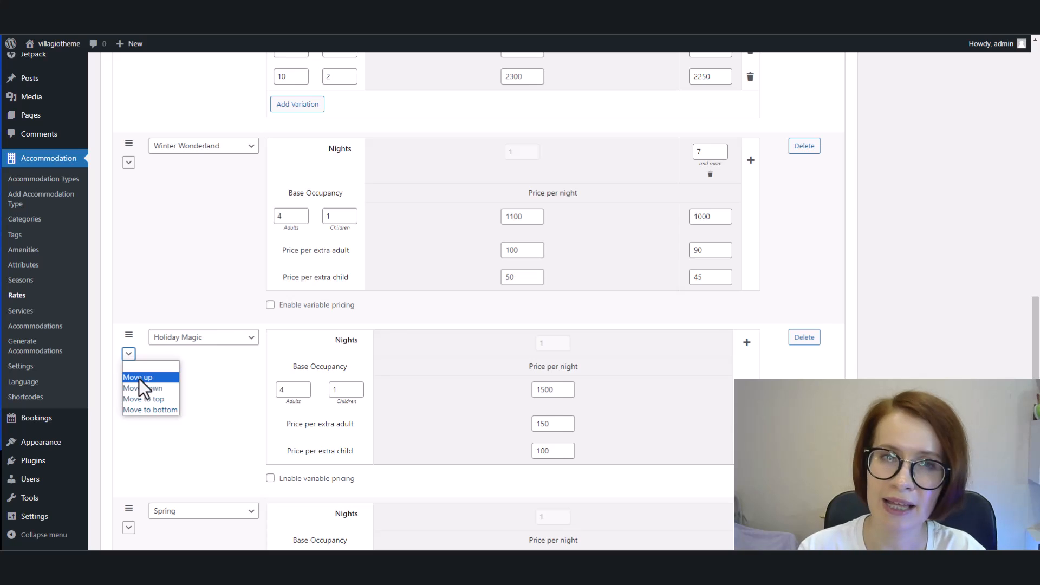
click(136, 365)
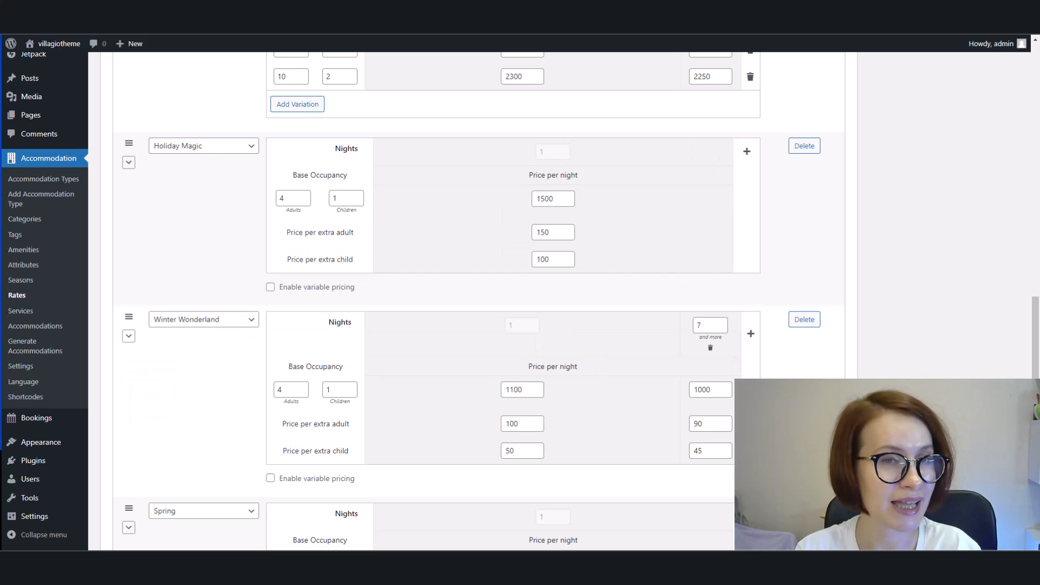
- Move the Easter 2025 season price one position up above Spring, update the rate and review the season order
scroll(163, 432, down, 5)
click(129, 430)
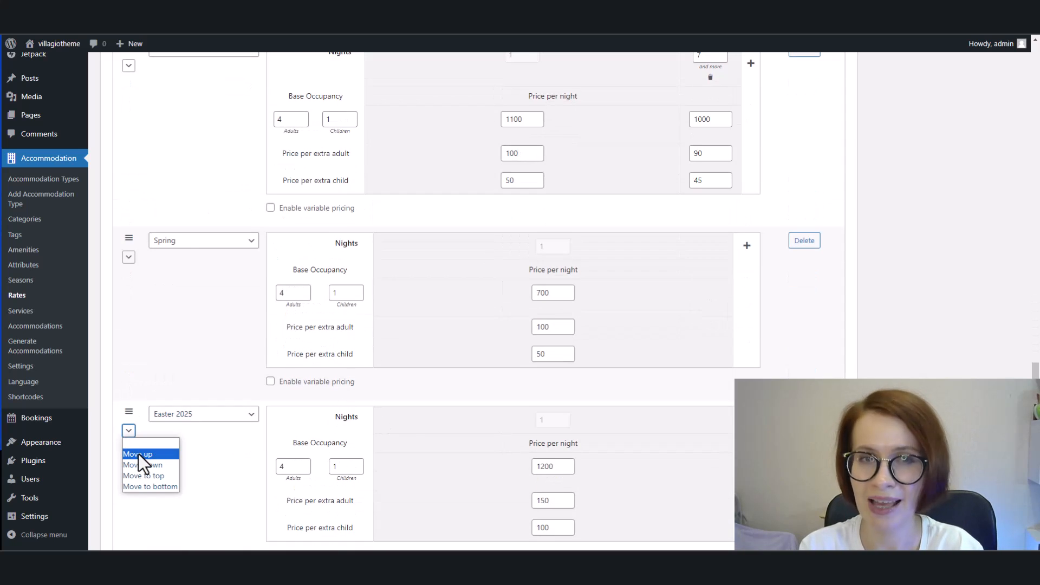
click(138, 454)
scroll(954, 345, down, 3)
scroll(955, 345, up, 3)
scroll(955, 346, up, 15)
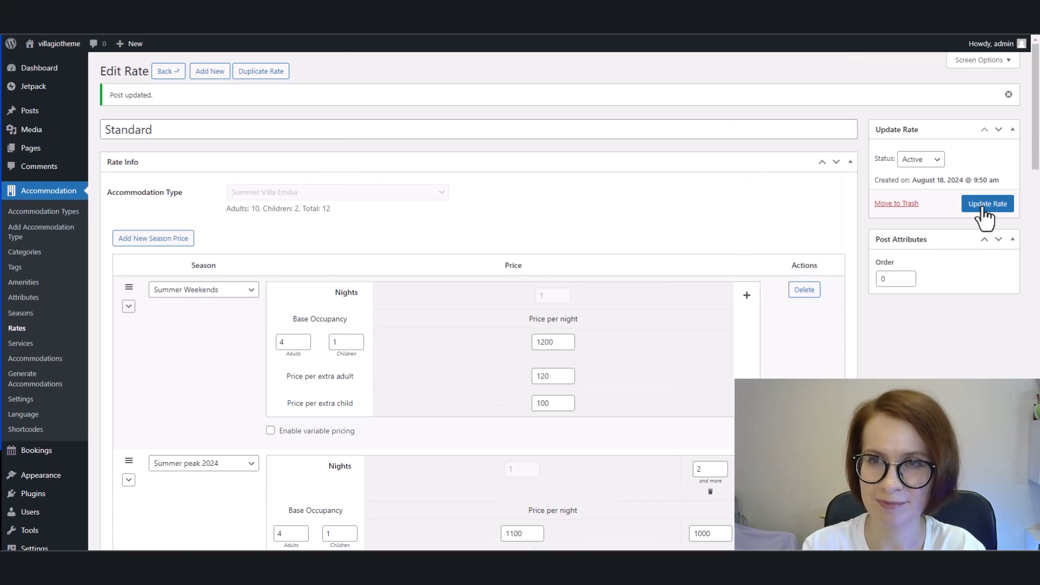
click(980, 206)
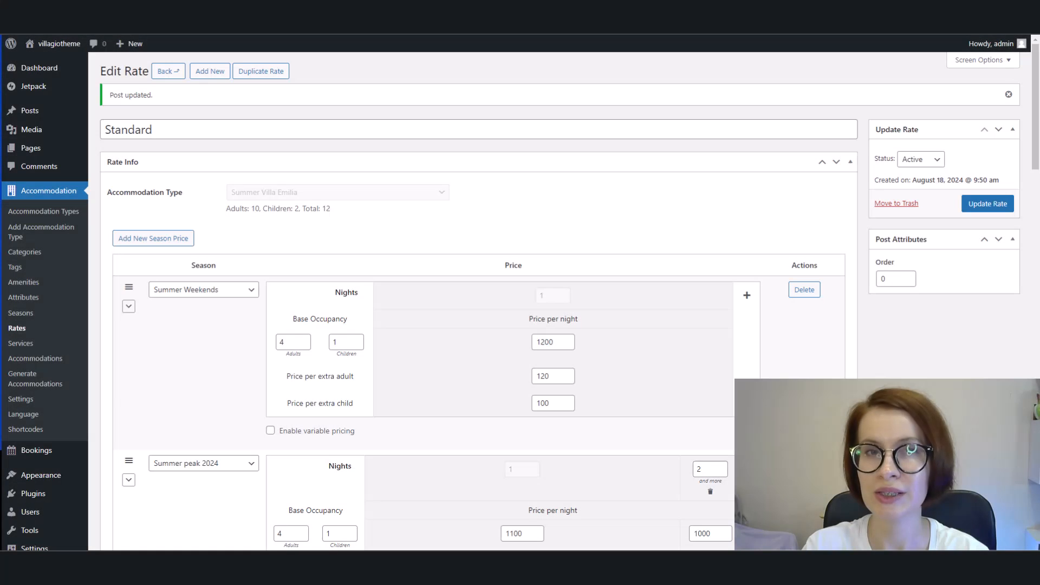
scroll(511, 301, down, 3)
scroll(511, 301, down, 7)
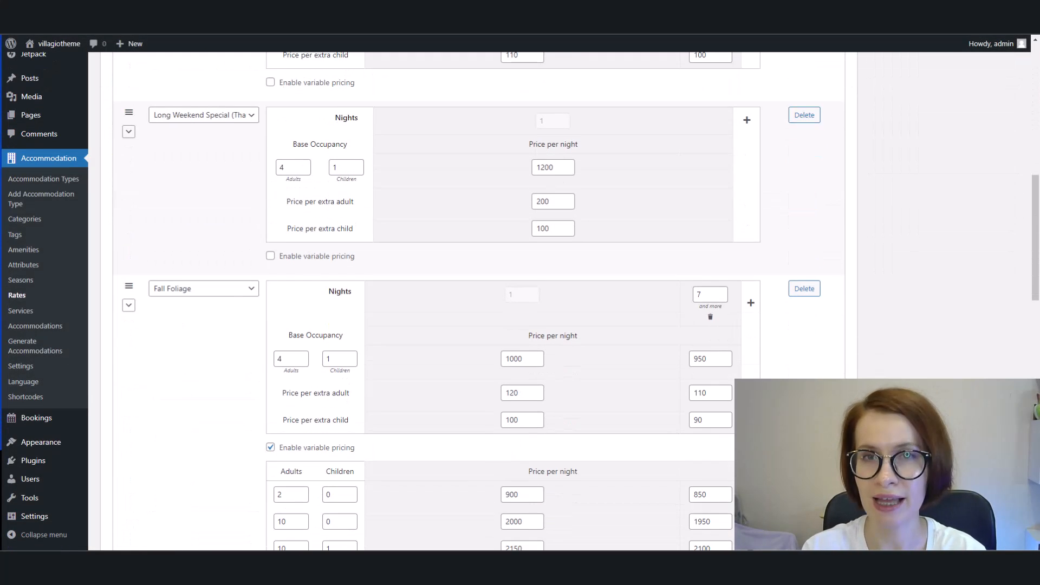
scroll(511, 302, down, 2)
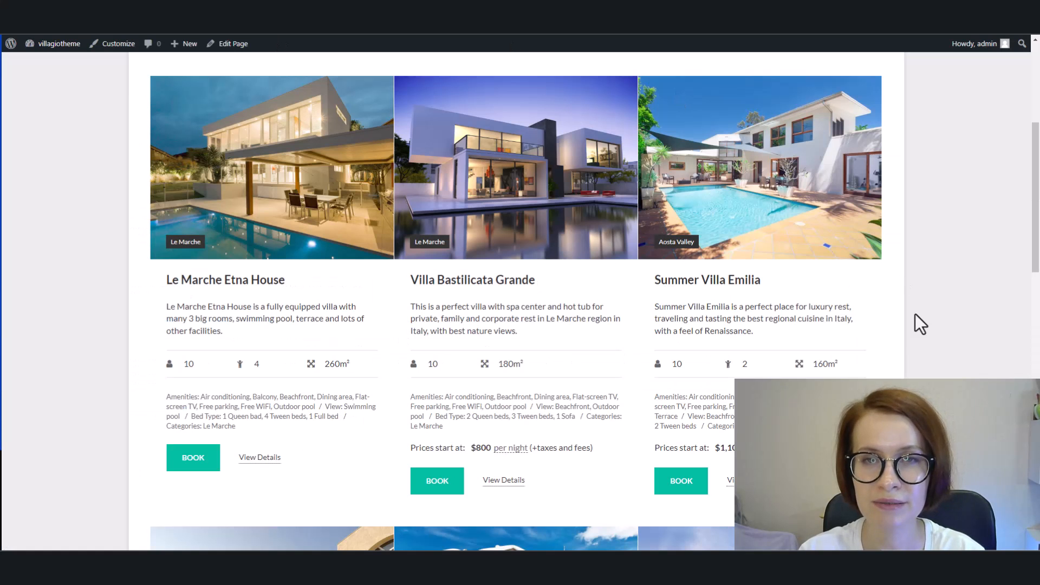
- Open Summer Villa Emilia for booking from the site's villa listing and choose check-in 06/09/2024 and check-out 08/09/2024
click(679, 485)
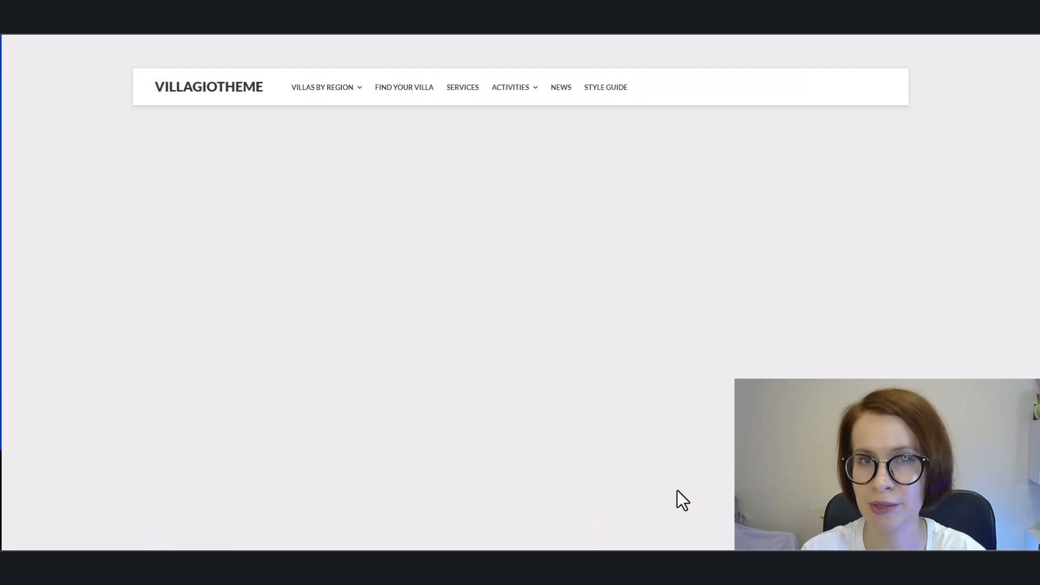
scroll(692, 450, up, 6)
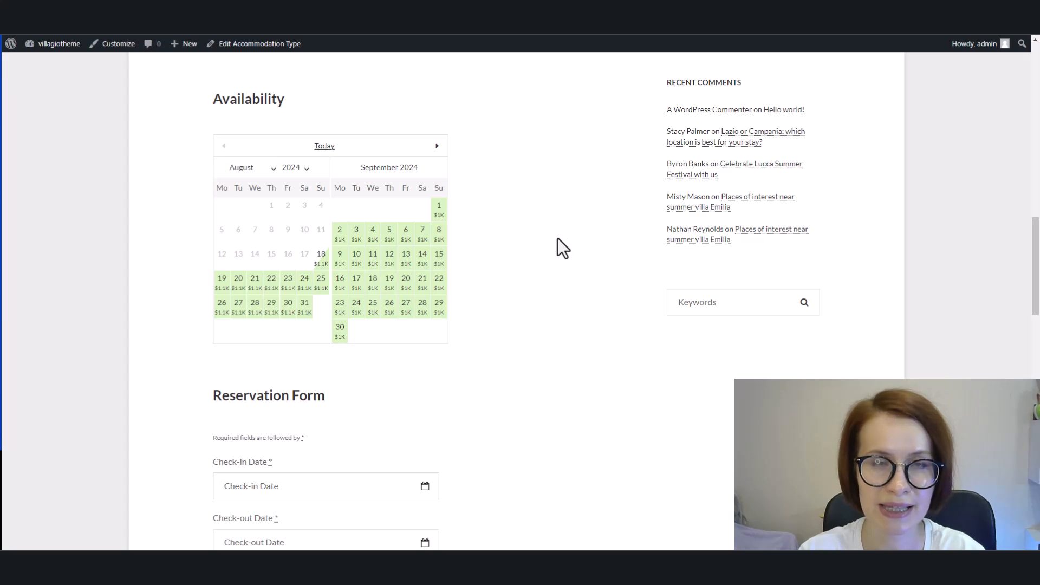
mouse_move(405, 231)
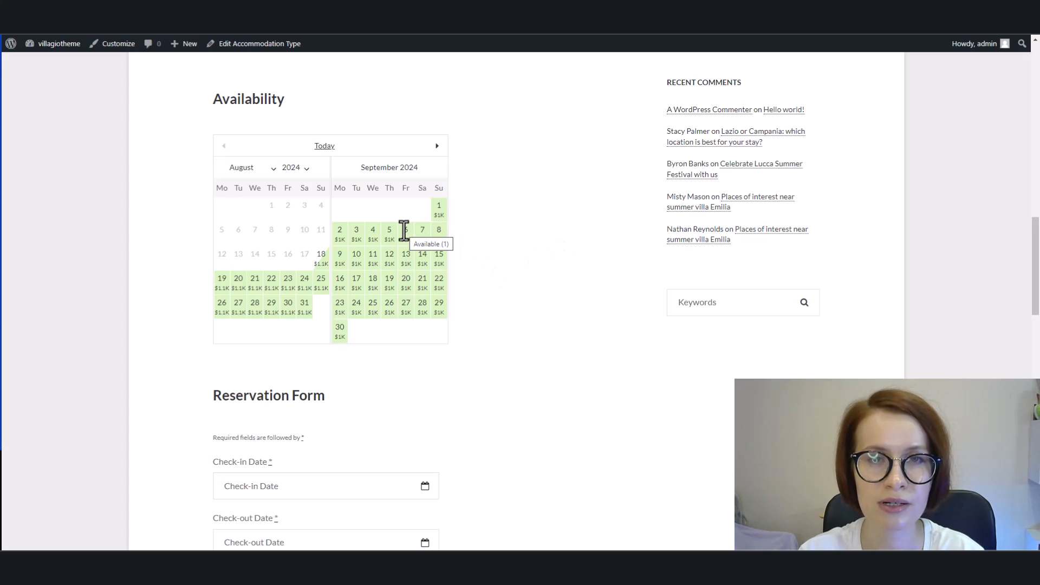
scroll(497, 362, down, 2)
click(340, 374)
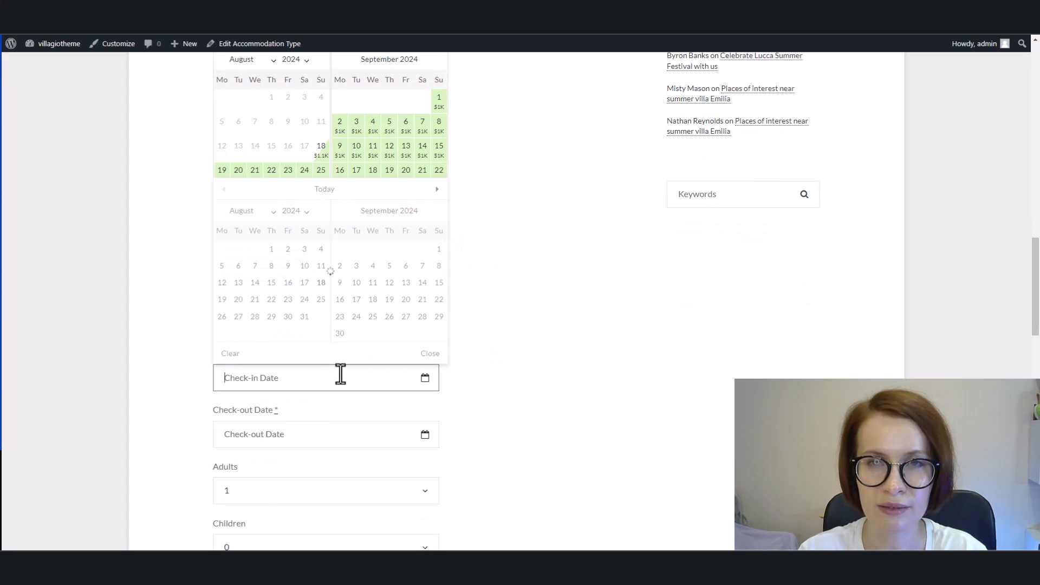
click(407, 270)
click(352, 436)
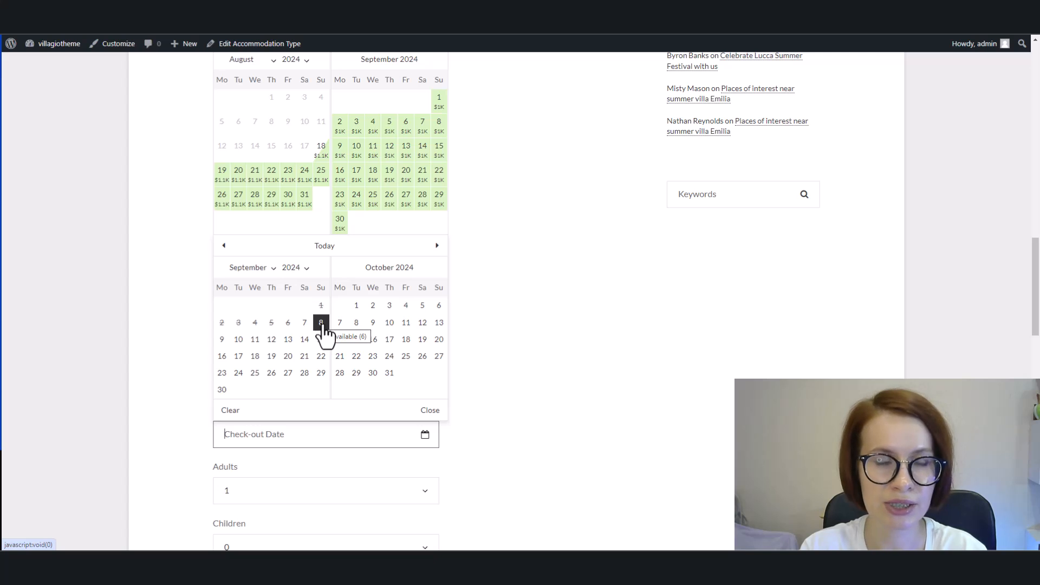
click(322, 323)
- Set the reservation to 4 adults and 1 child and check availability
scroll(471, 487, down, 3)
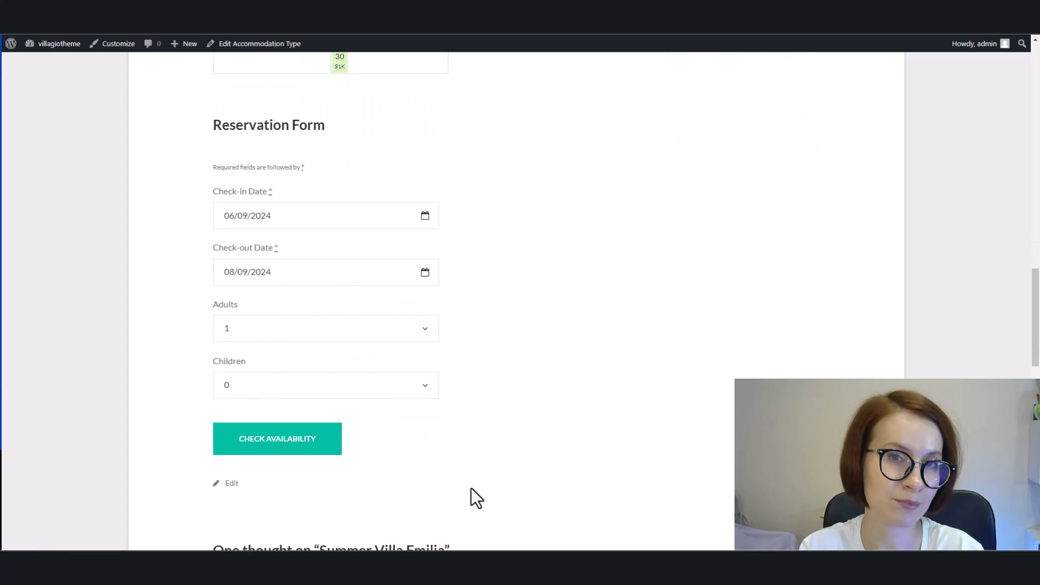
click(430, 324)
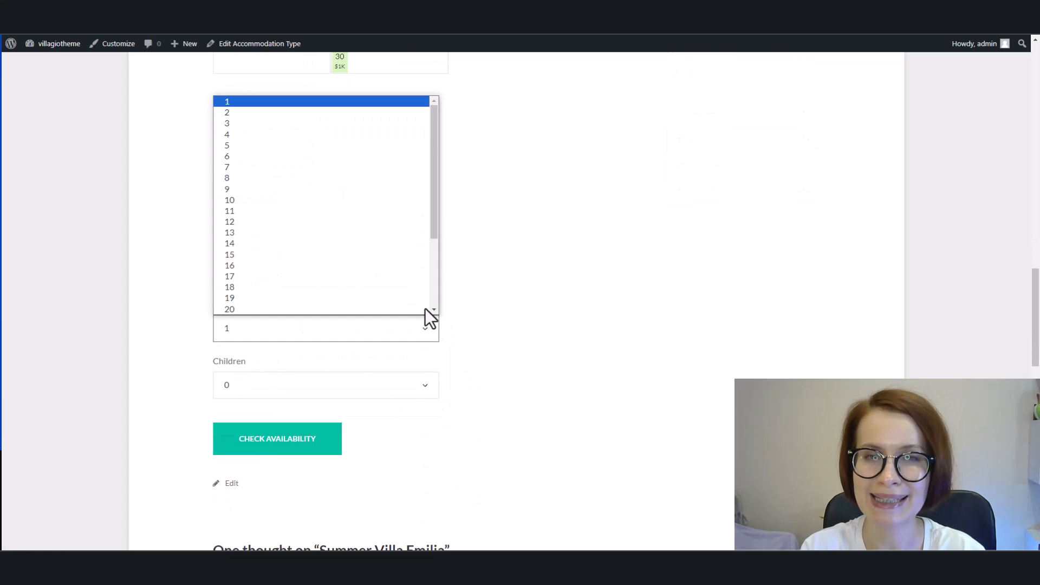
click(372, 144)
click(436, 390)
click(425, 410)
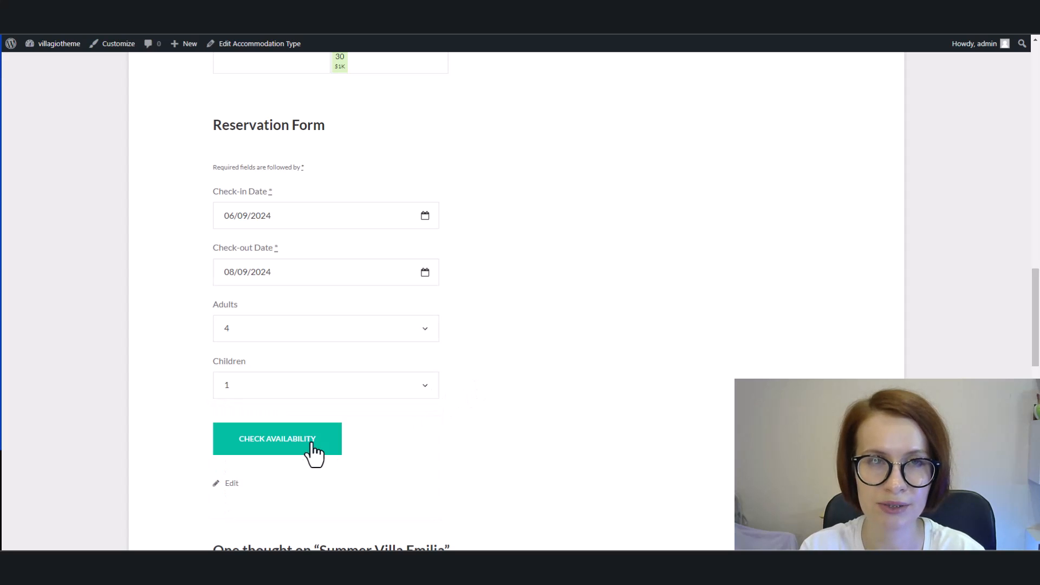
click(332, 443)
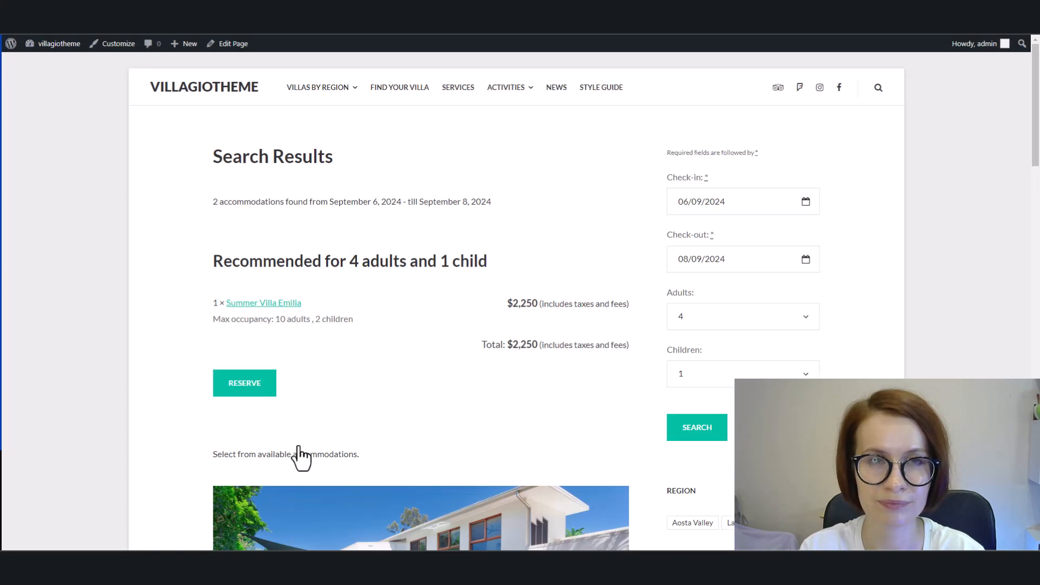
- Reserve the recommended Summer Villa Emilia and expand its price breakdown to examine the nightly amounts
click(241, 390)
scroll(449, 419, down, 3)
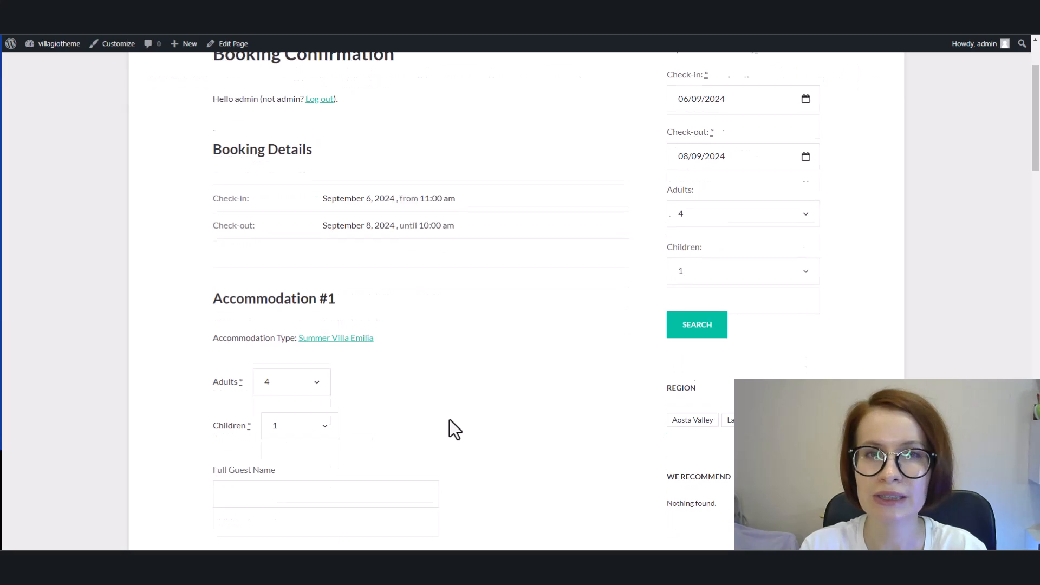
scroll(450, 420, down, 10)
click(230, 384)
scroll(728, 415, down, 2)
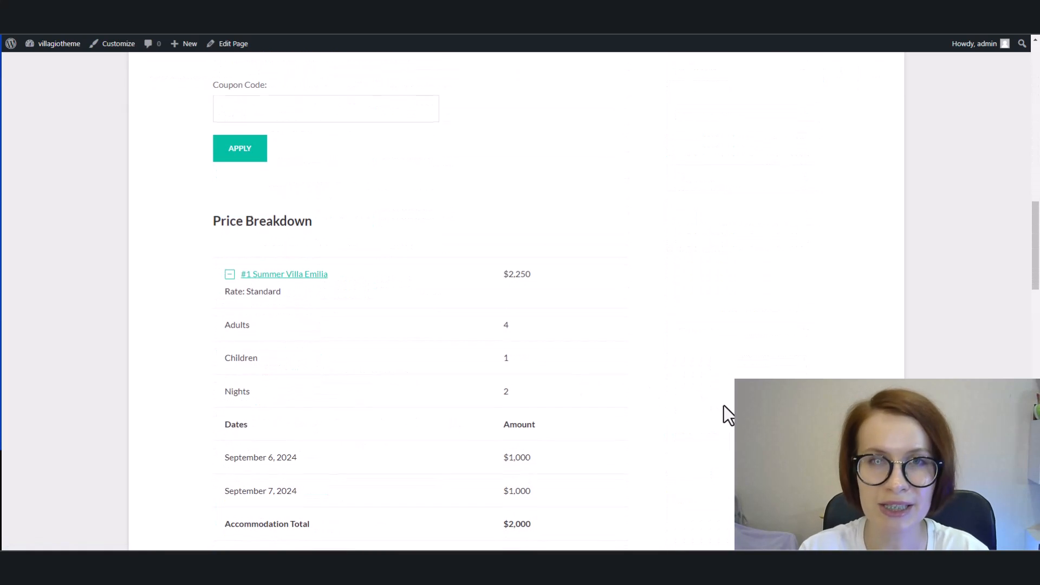
scroll(724, 405, down, 1)
scroll(724, 405, down, 1)
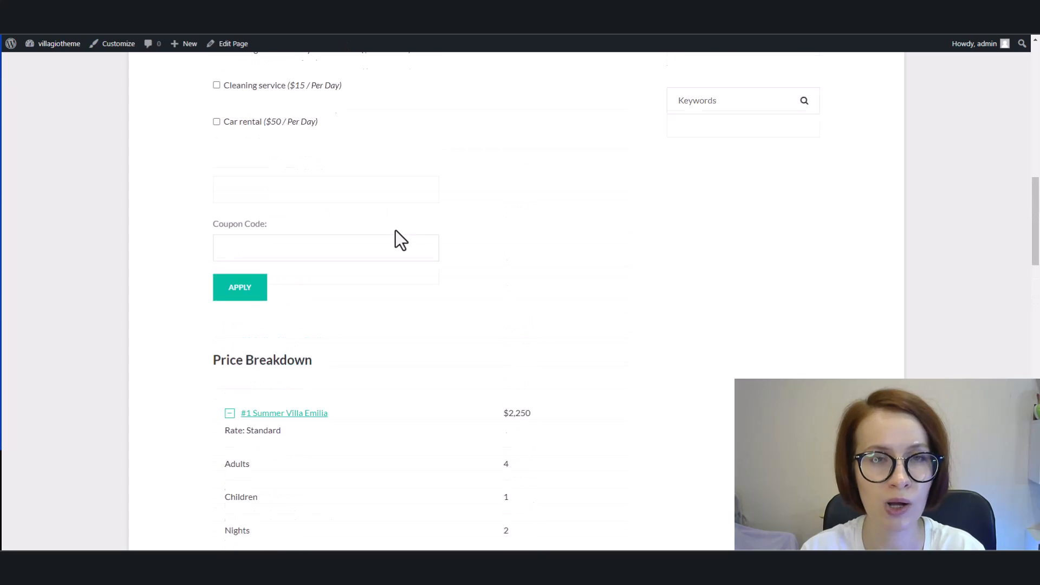
- Change the booking to 5 adults and expand the villa's price breakdown to check the extra adult charge
scroll(396, 229, up, 10)
click(317, 268)
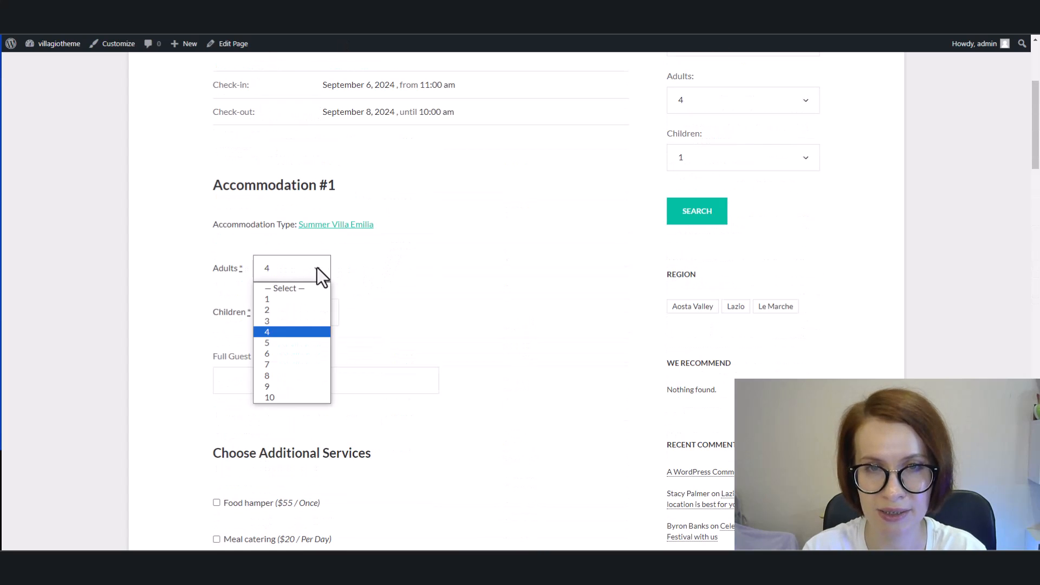
click(438, 306)
scroll(437, 305, down, 10)
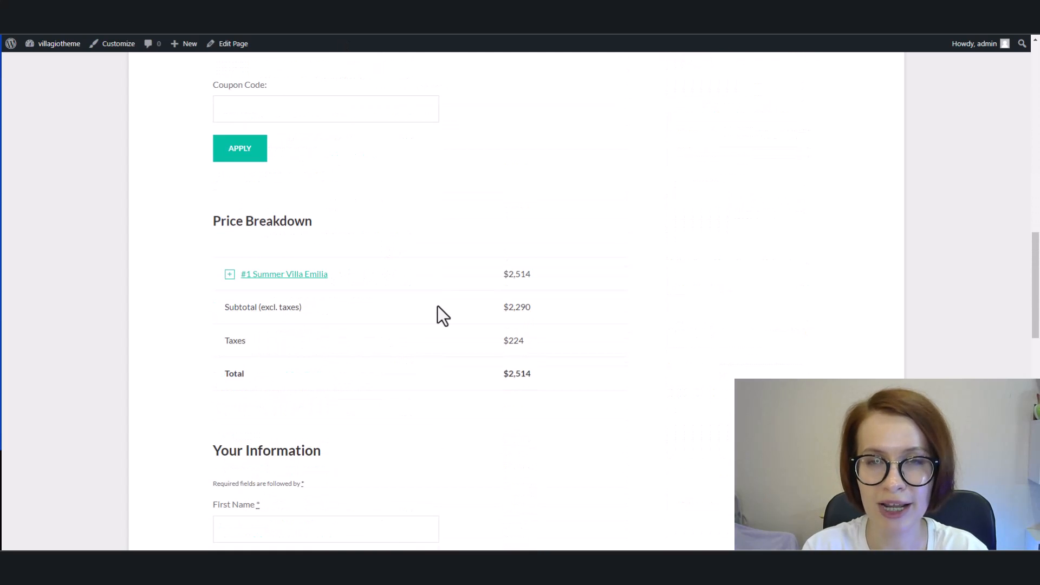
click(230, 222)
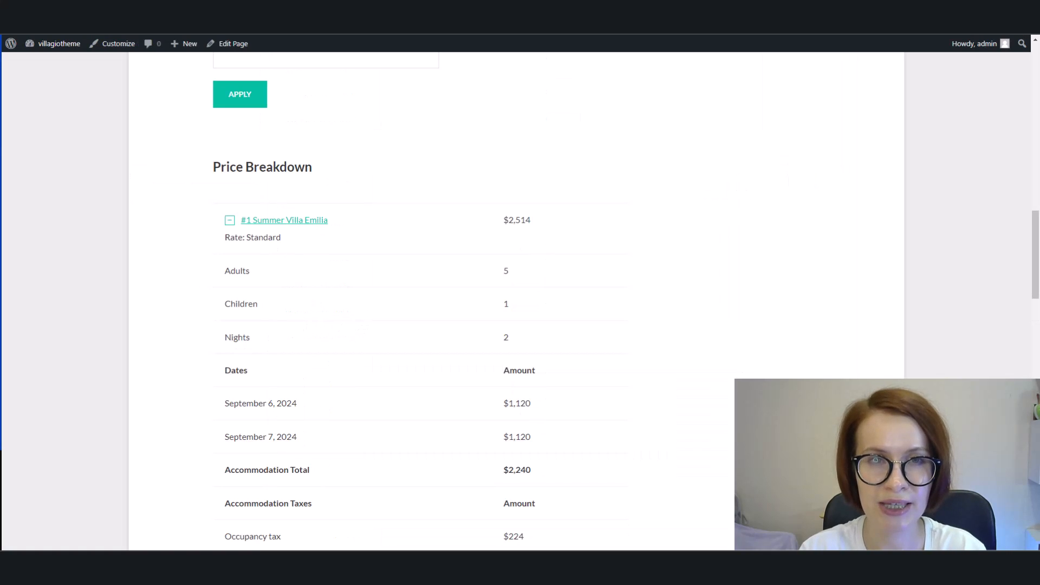
- Change the booking to 2 children and expand the villa's price breakdown to check the extra child charge
scroll(396, 340, up, 10)
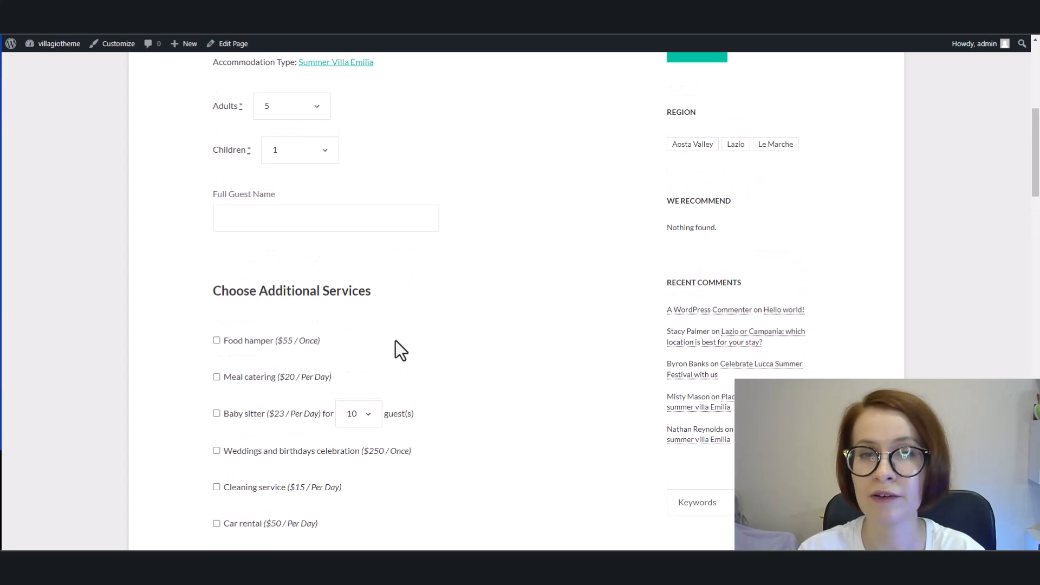
click(327, 152)
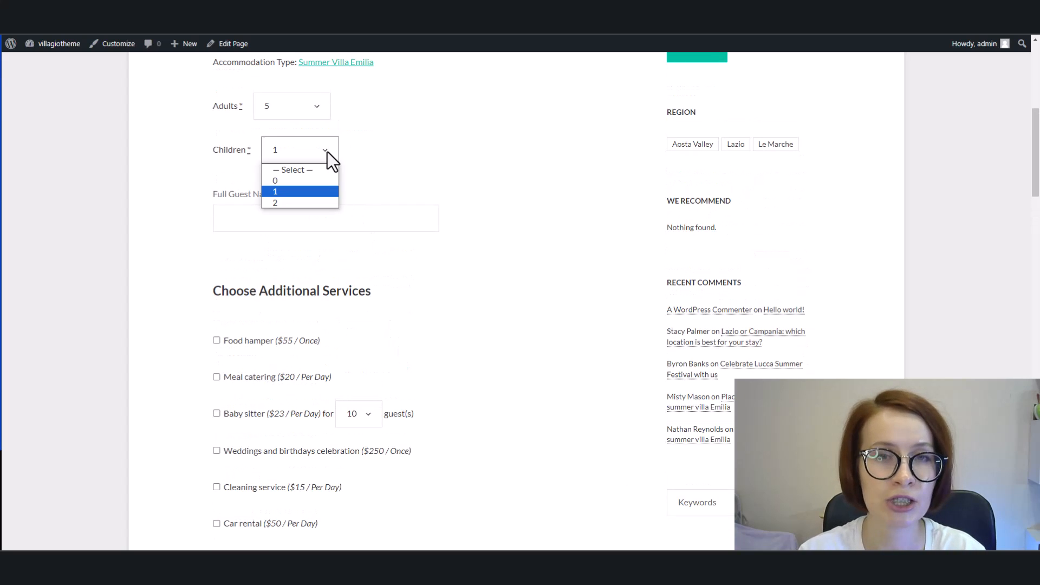
click(382, 183)
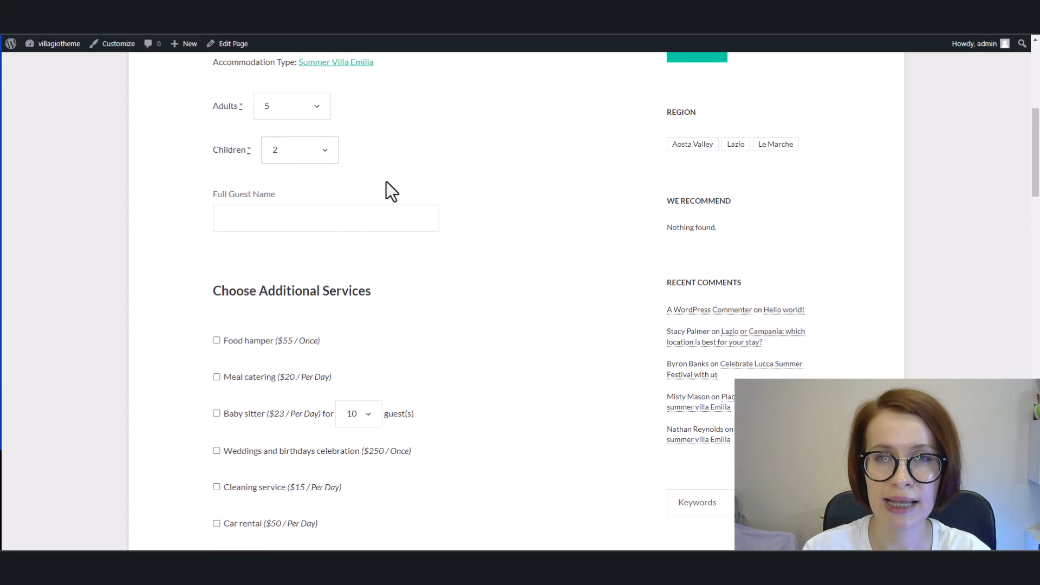
scroll(492, 362, down, 8)
scroll(492, 362, down, 1)
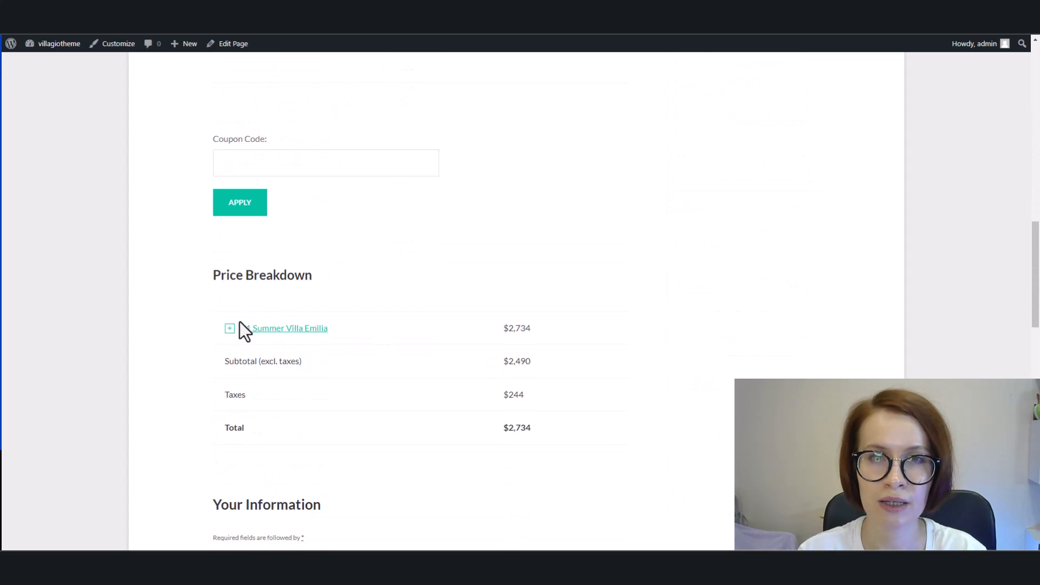
click(230, 328)
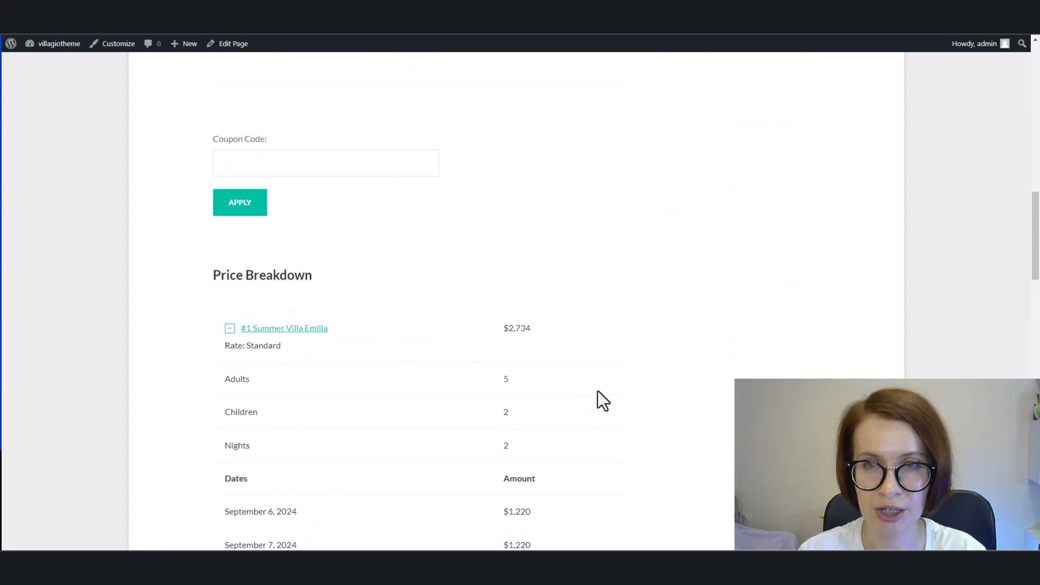
scroll(598, 392, down, 2)
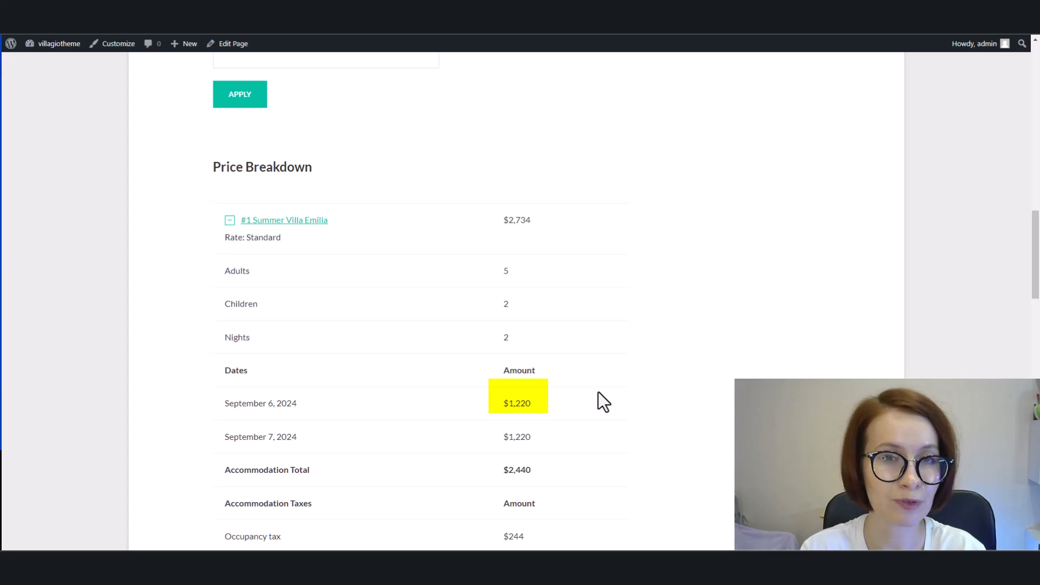
scroll(598, 392, down, 1)
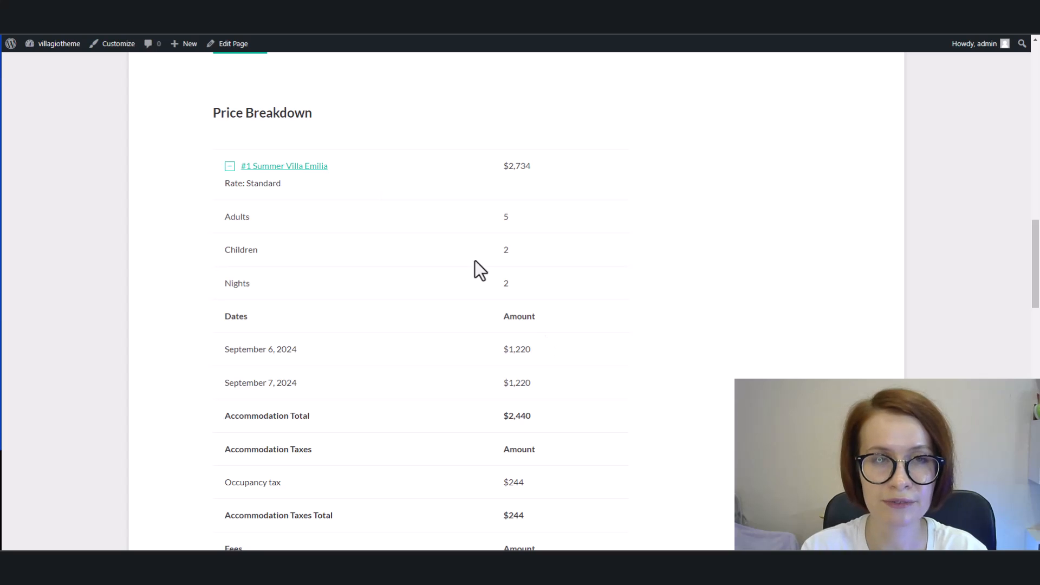
click(87, 11)
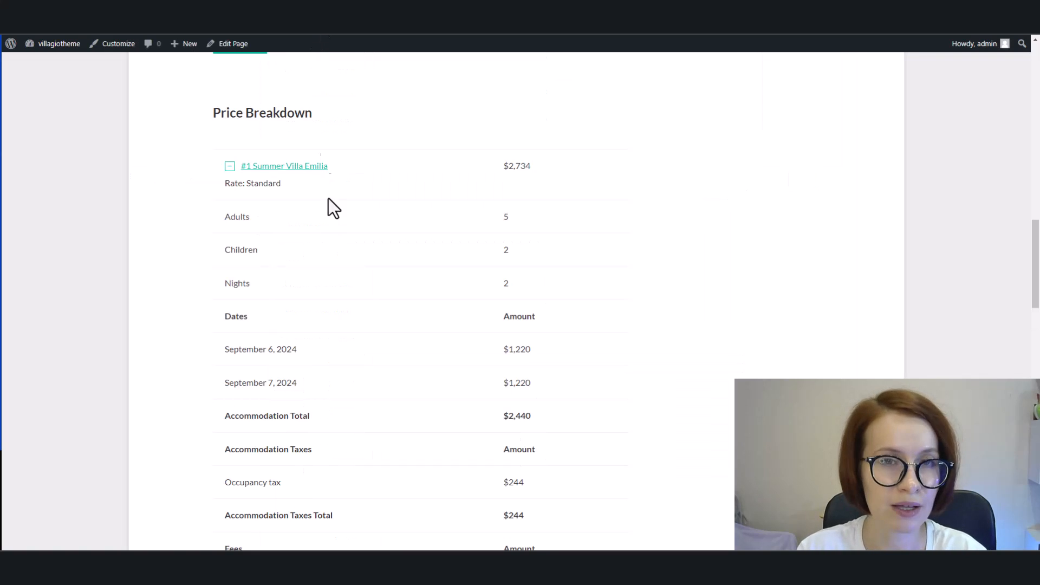
- Set the booking to 2 adults and 0 children and expand the price breakdown to check the variable price
scroll(331, 244, up, 10)
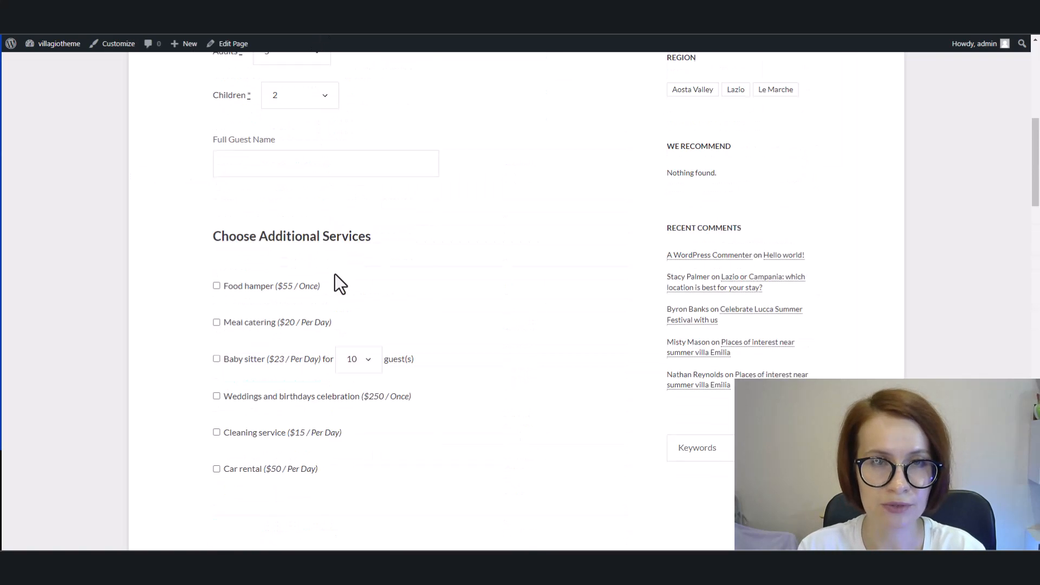
click(318, 269)
click(290, 342)
click(304, 313)
click(304, 342)
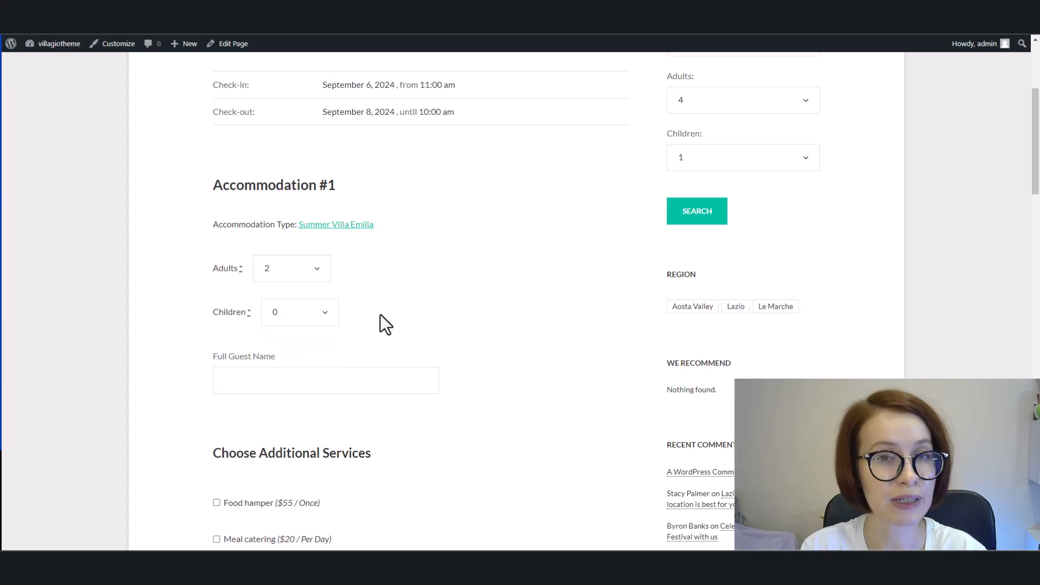
scroll(383, 323, down, 9)
scroll(385, 319, down, 3)
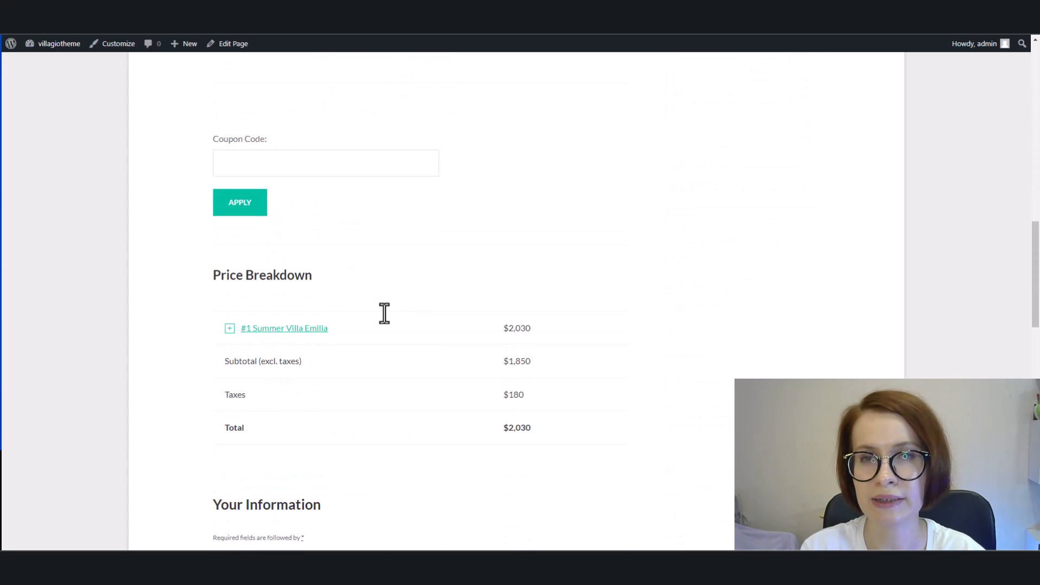
click(228, 327)
scroll(481, 411, down, 2)
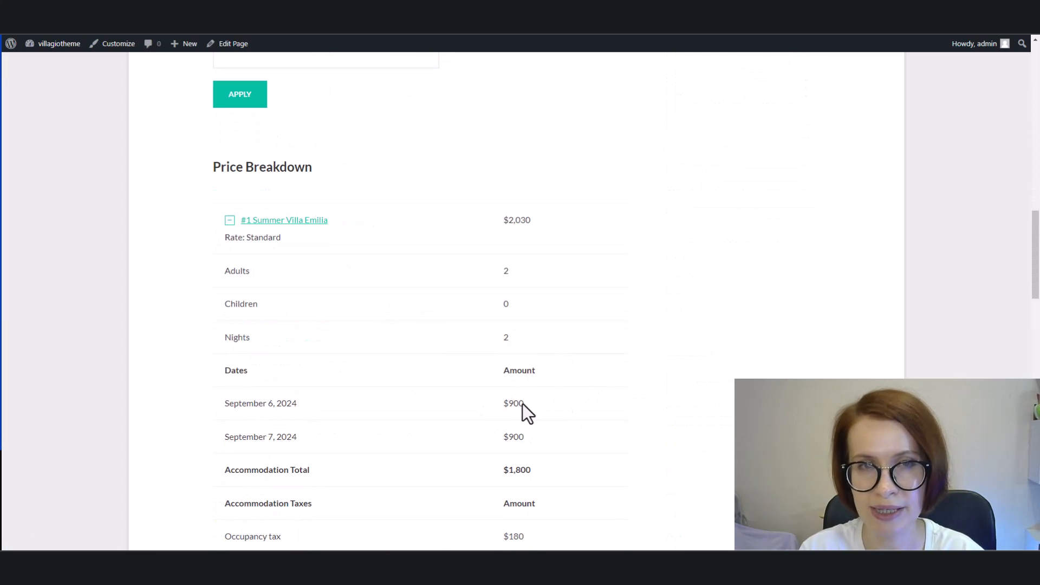
- Set the number of adults in the Summer Villa Emilia booking to 10
scroll(642, 370, up, 10)
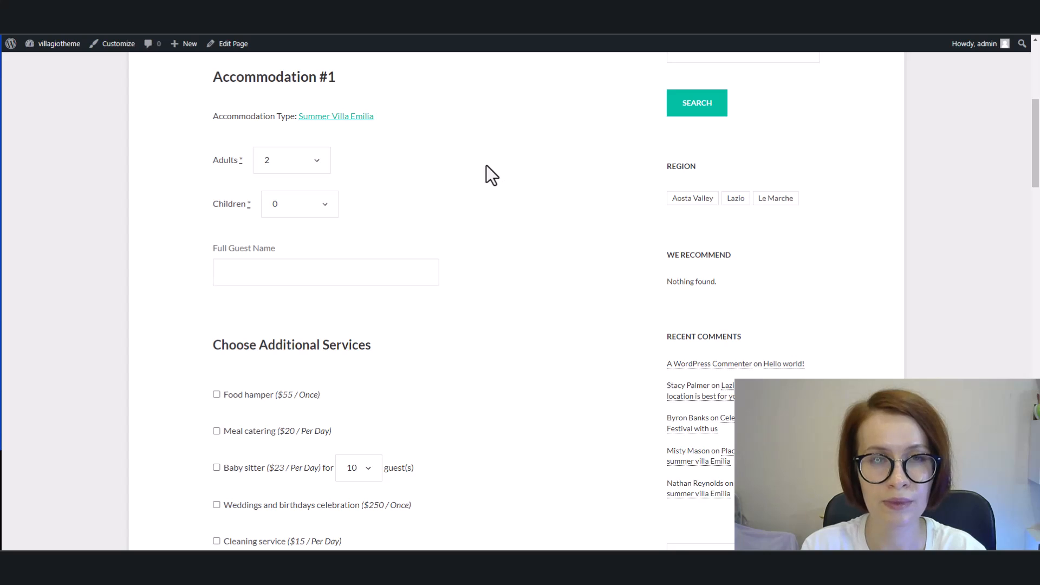
click(312, 163)
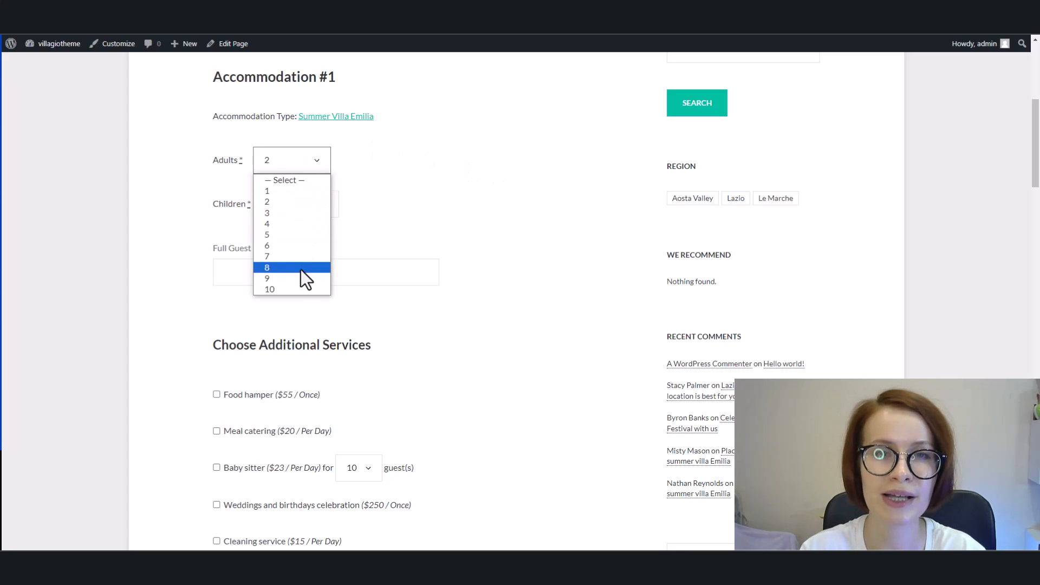
click(296, 285)
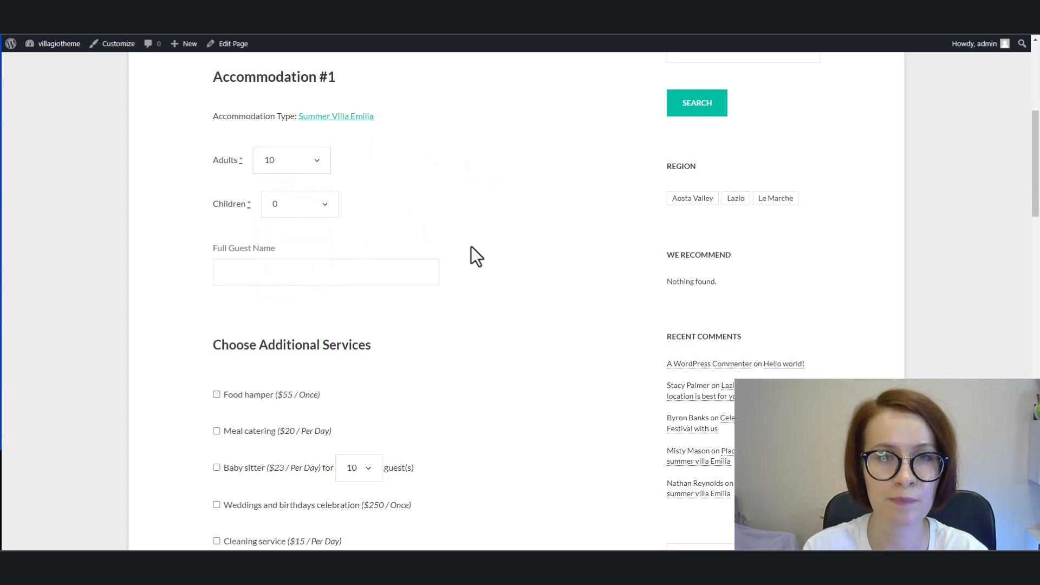
- Expand the villa's price breakdown for 10 adults and 0 children to check the nightly variable price
scroll(471, 246, down, 8)
scroll(477, 256, down, 3)
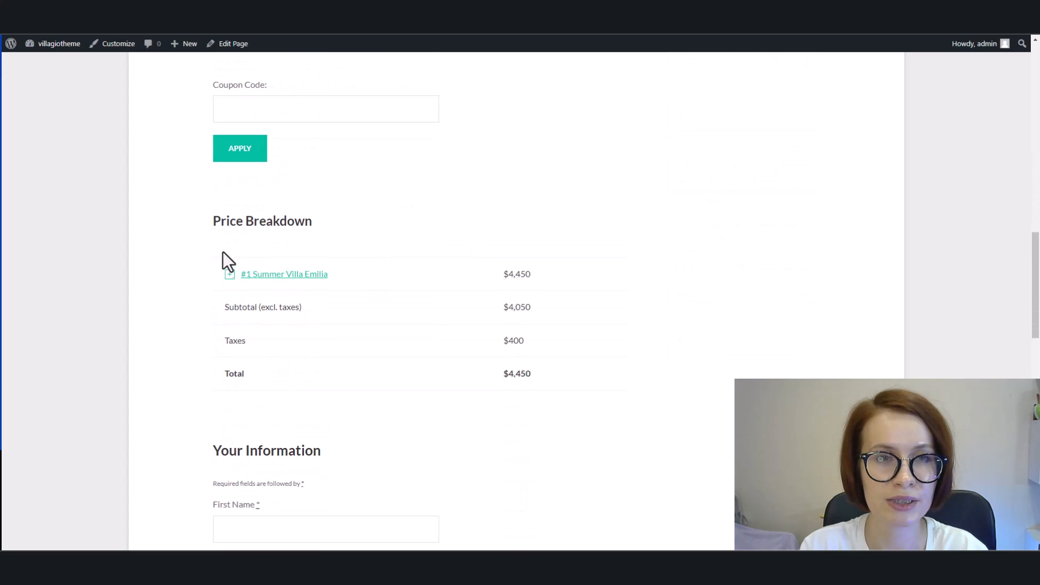
click(230, 274)
scroll(583, 347, down, 3)
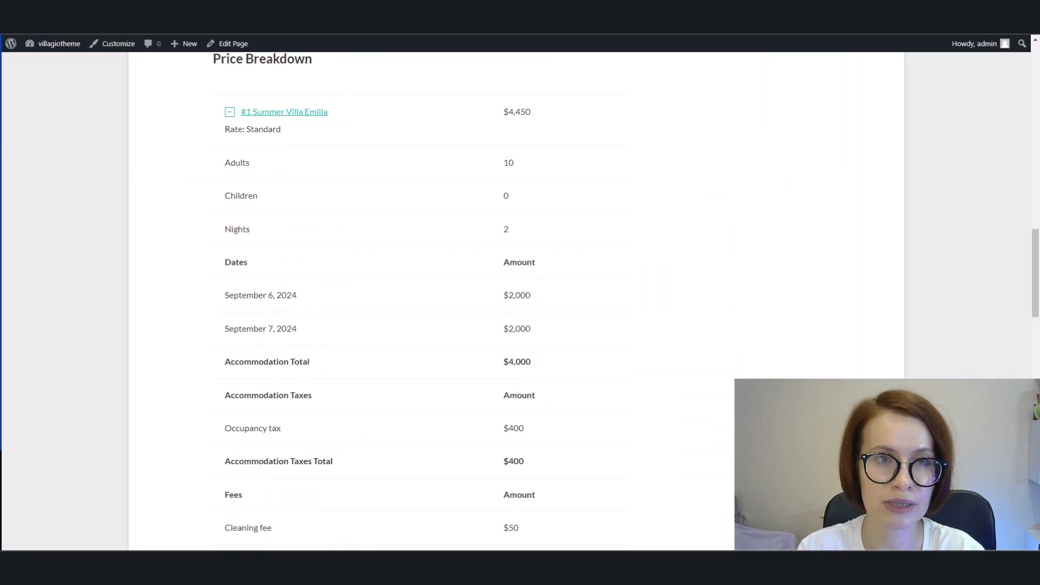
- Change the booking to 10 adults and 1 child and expand the villa's price breakdown to check the variable price
scroll(474, 223, up, 10)
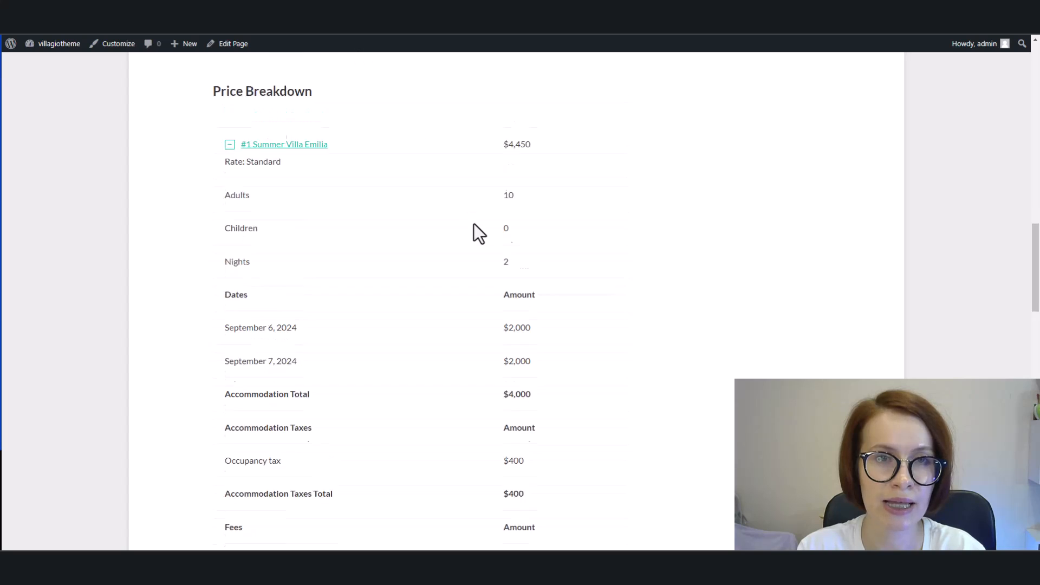
scroll(472, 223, up, 3)
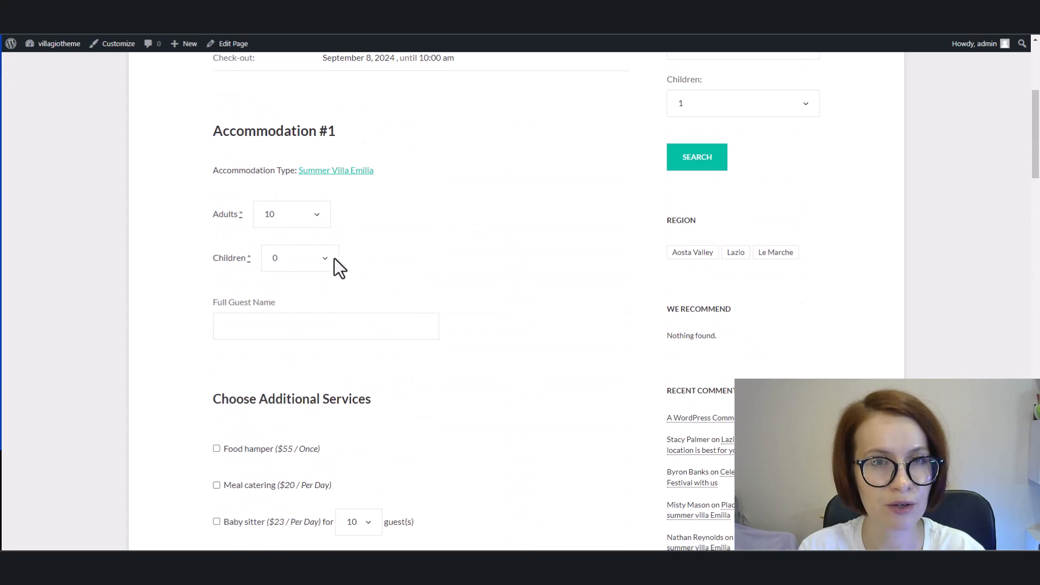
click(332, 261)
click(320, 299)
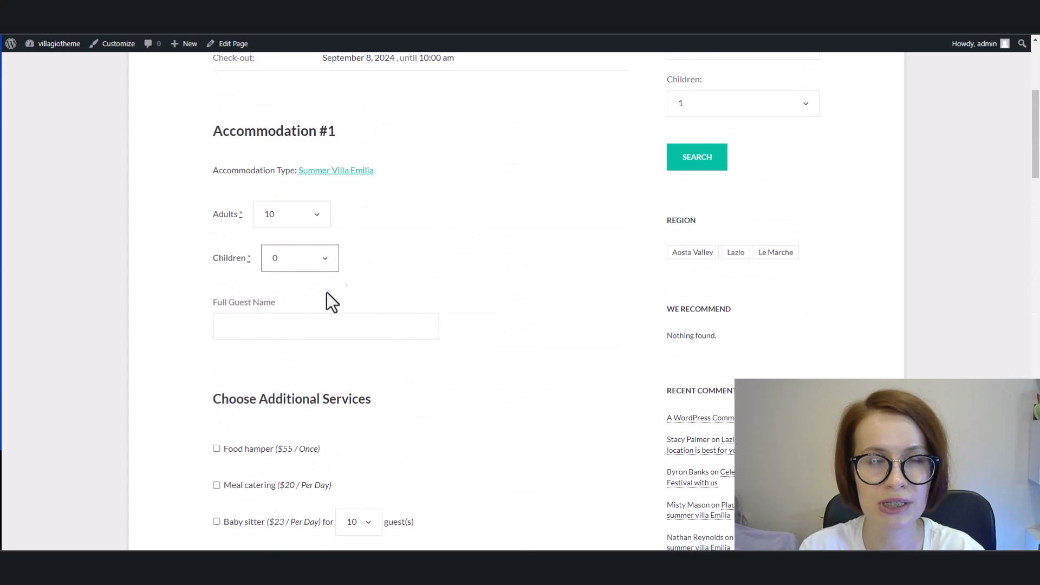
scroll(535, 270, down, 12)
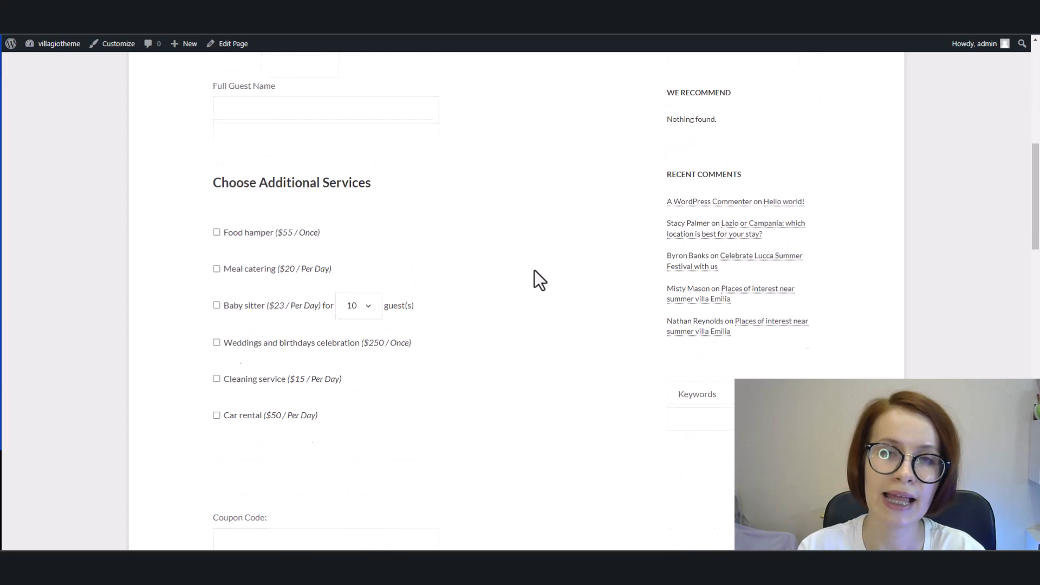
click(230, 221)
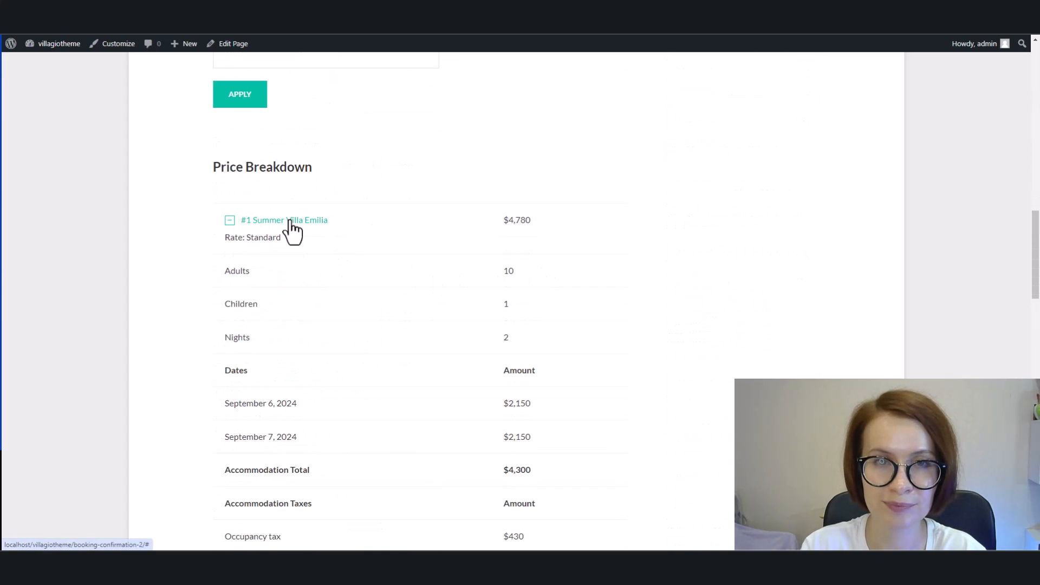
scroll(575, 367, down, 4)
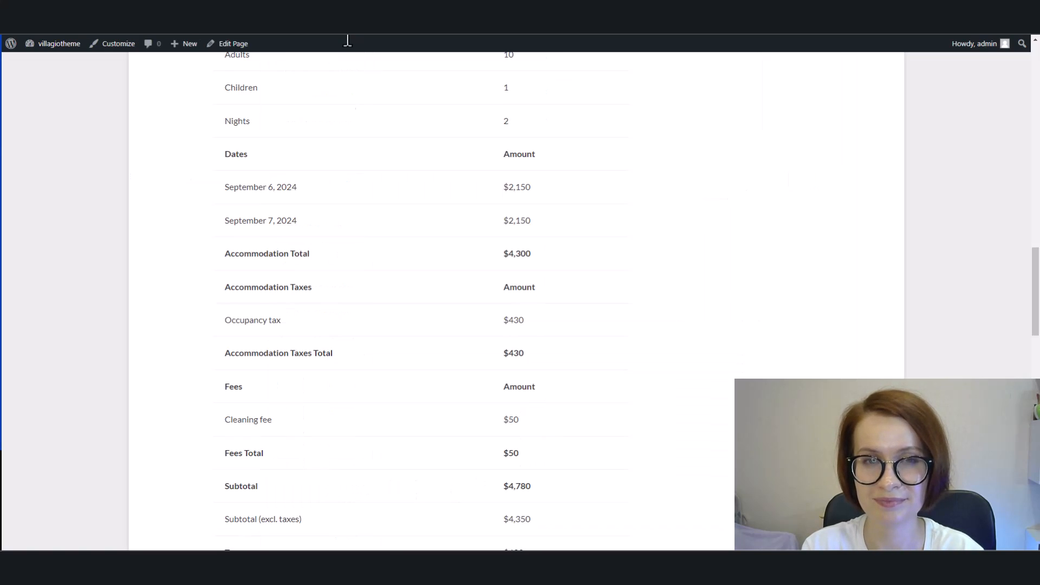
- Set the number of children in the booking to 2 and expand the villa's price breakdown to check the variable price
scroll(322, 162, up, 10)
click(327, 314)
click(304, 365)
scroll(412, 312, down, 10)
click(241, 220)
scroll(616, 372, down, 1)
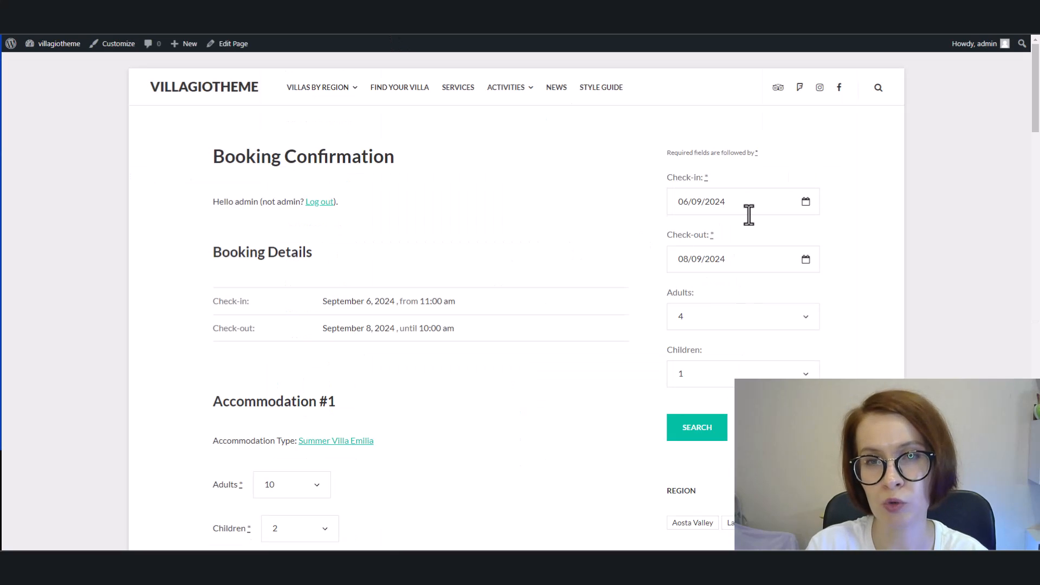
- Search for available accommodations with check-in on September 2, 2024 and check-out on September 9, 2024
click(751, 202)
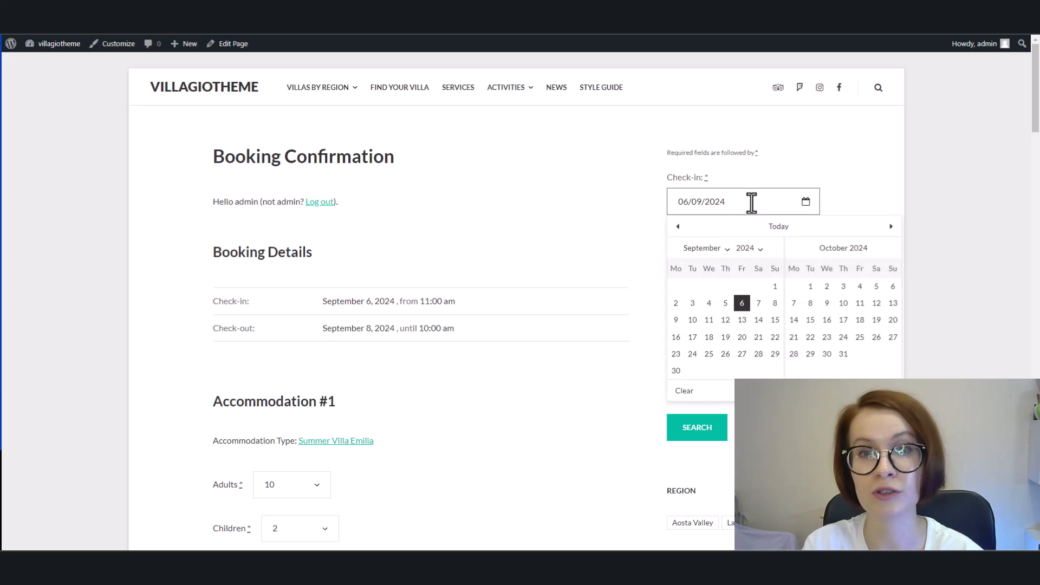
click(676, 303)
click(738, 254)
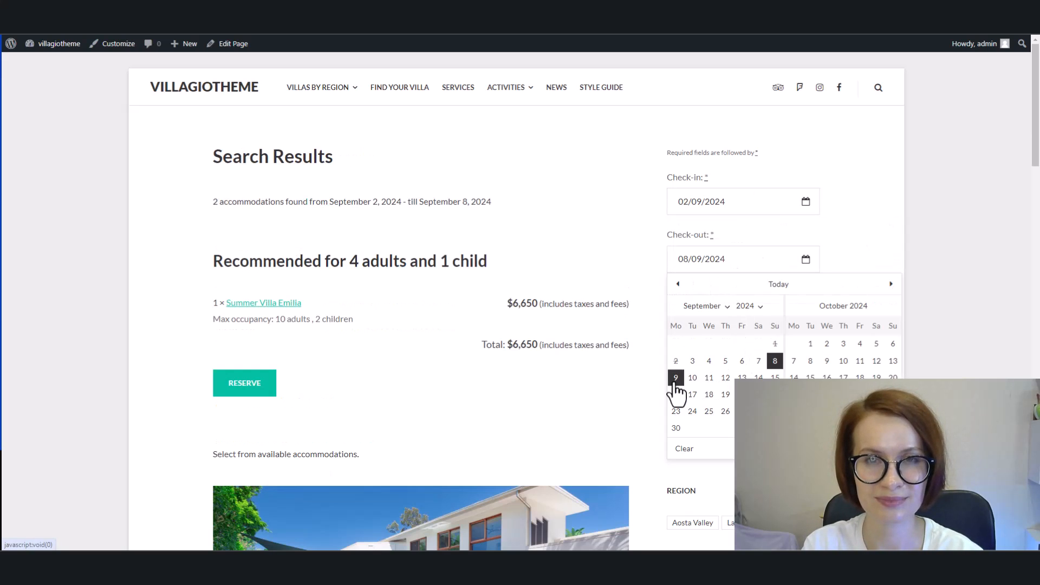
click(676, 378)
click(698, 429)
- Reserve the recommended Summer Villa Emilia and expand its price breakdown to check the price for the seven-night stay
click(252, 386)
scroll(275, 369, down, 10)
click(230, 382)
scroll(576, 333, down, 6)
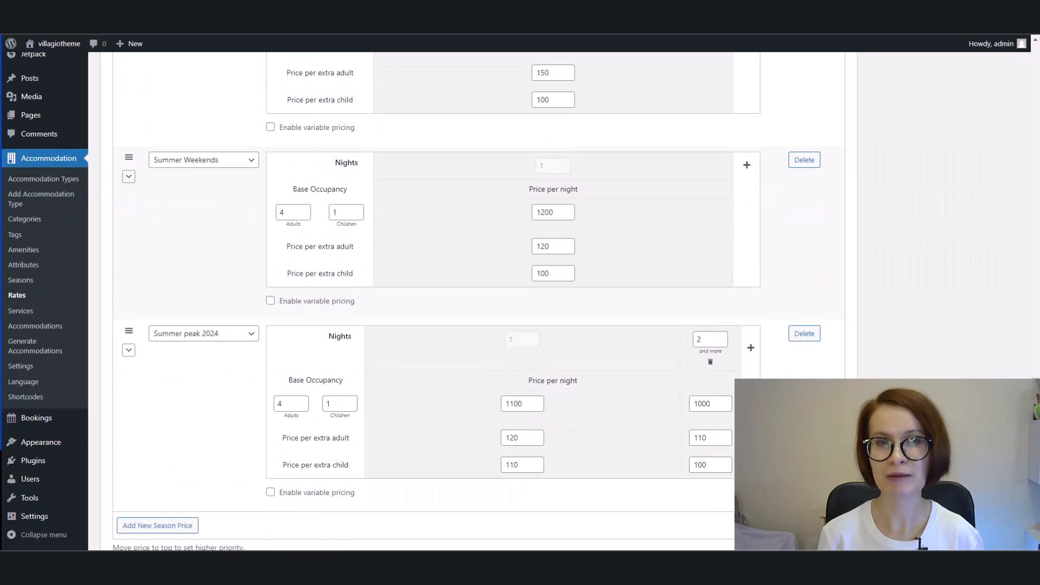
- Move the Summer Weekends price to the top of the Standard rate and place Summer peak 2024 directly below it
click(129, 177)
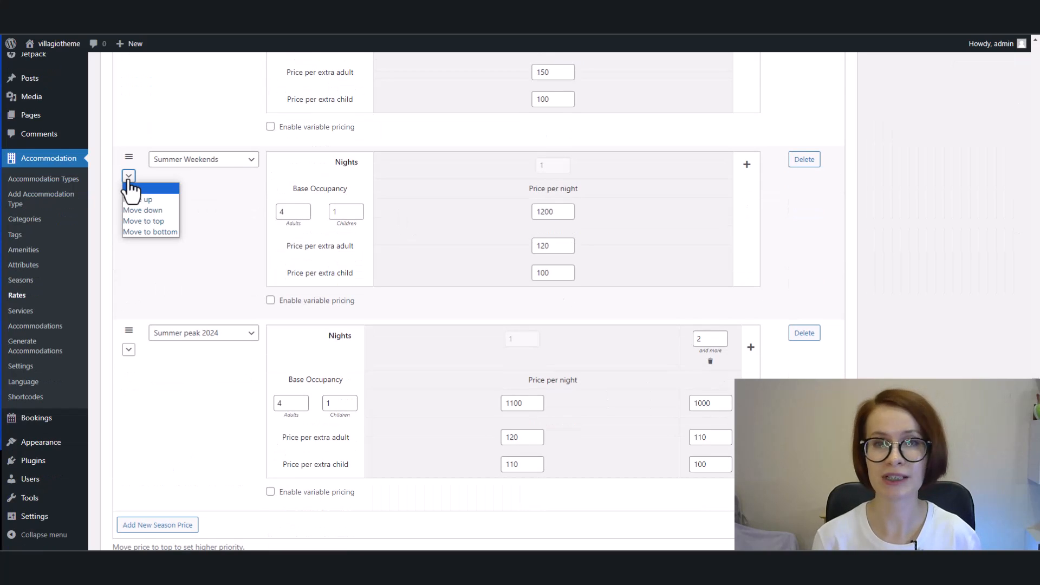
click(152, 223)
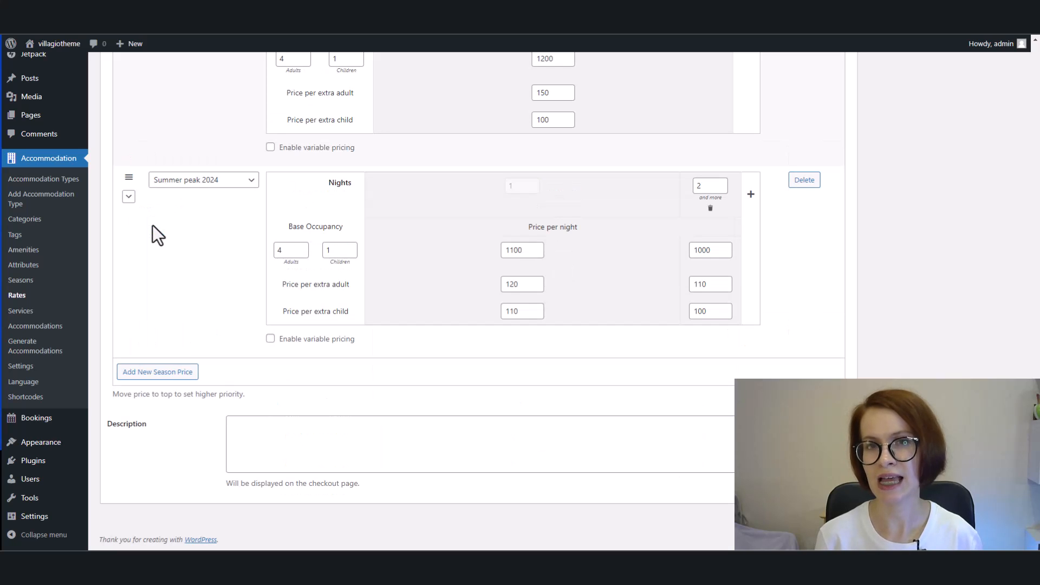
click(129, 196)
click(151, 227)
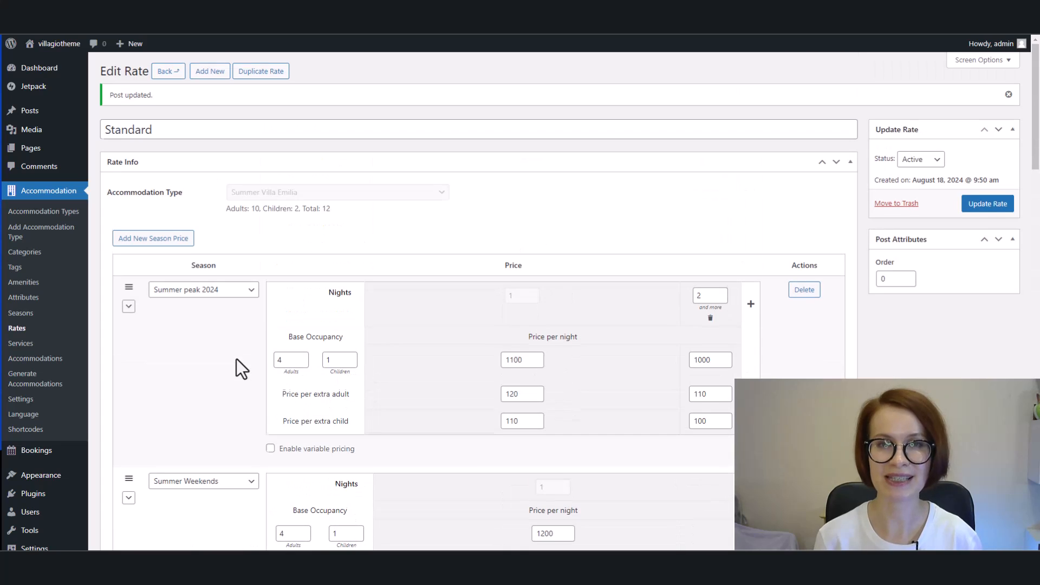
click(128, 306)
click(144, 341)
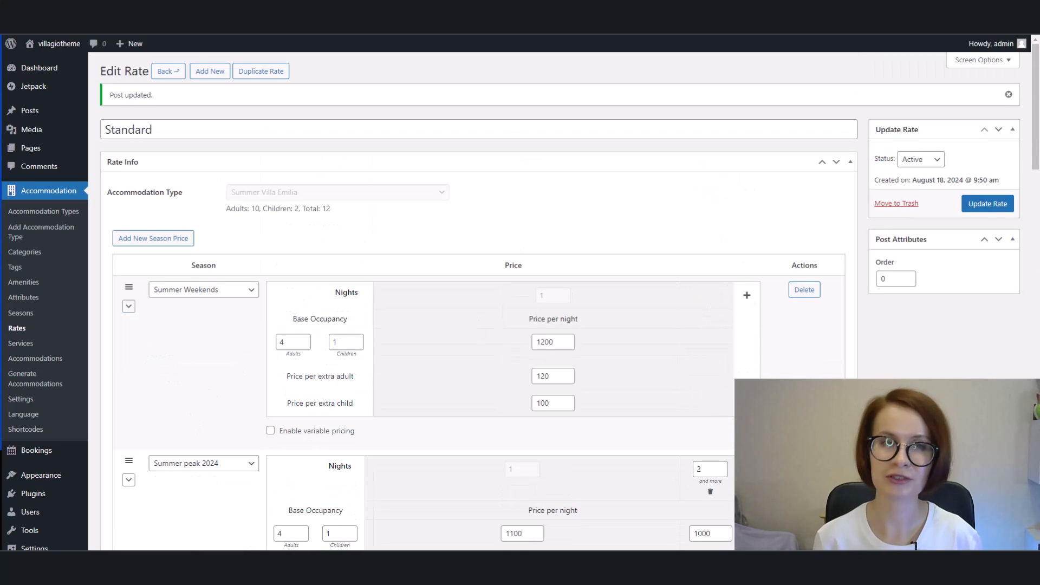
- Move the Long Weekend Special price up above Fall Foliage and the Holiday Magic price up above Winter Wonderland
scroll(126, 410, down, 12)
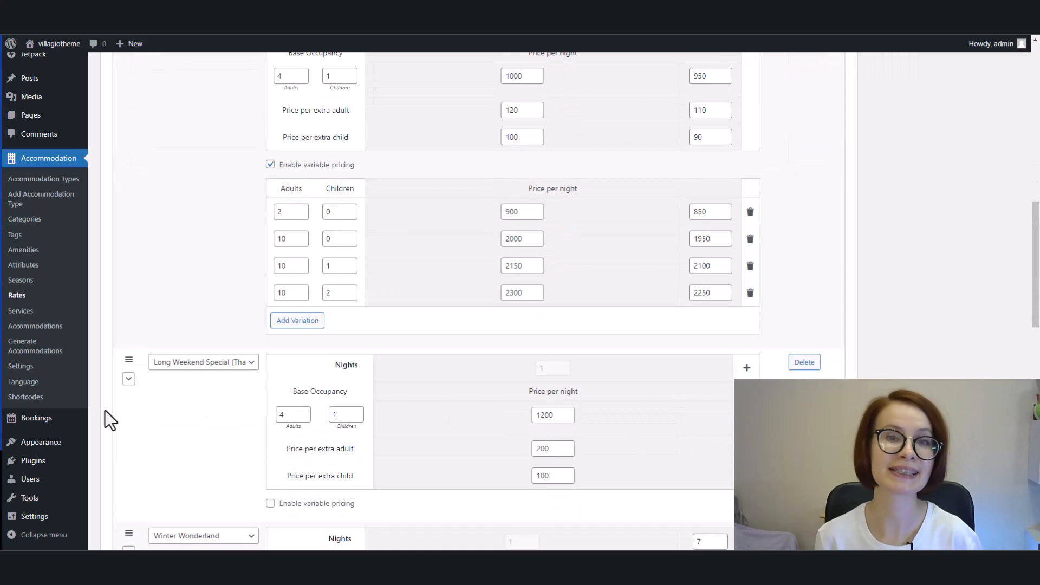
click(129, 378)
click(136, 400)
scroll(761, 379, up, 3)
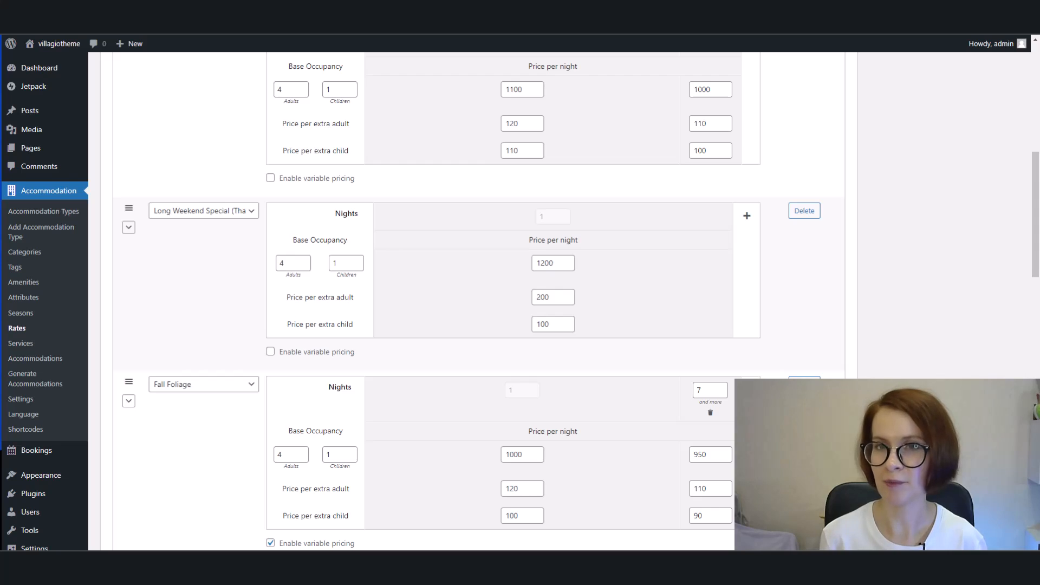
scroll(115, 357, down, 6)
click(128, 354)
click(136, 376)
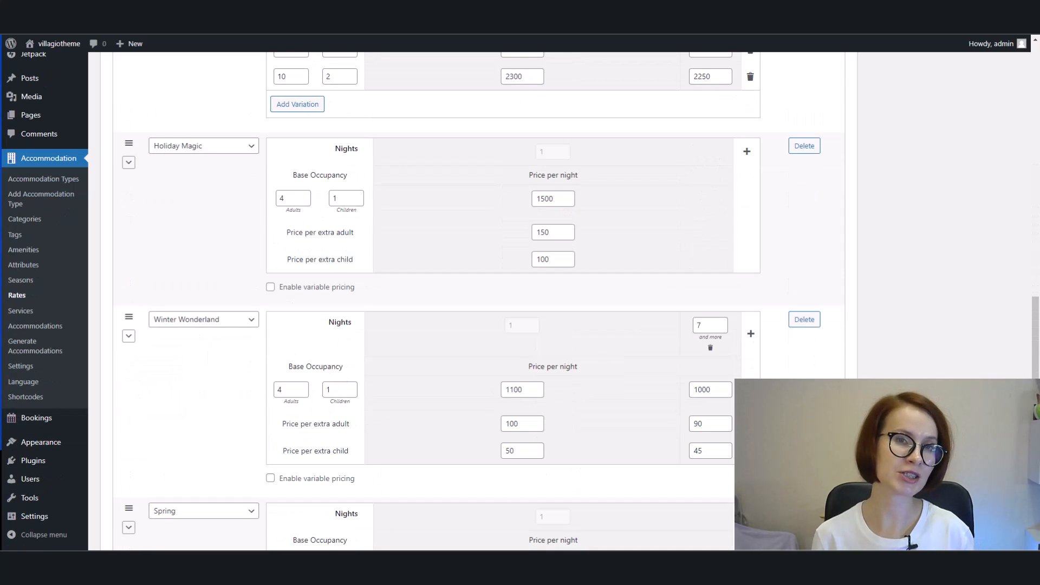
- Move the Easter 2025 season price up one place so it has priority over Spring
scroll(120, 415, down, 5)
click(128, 430)
click(138, 452)
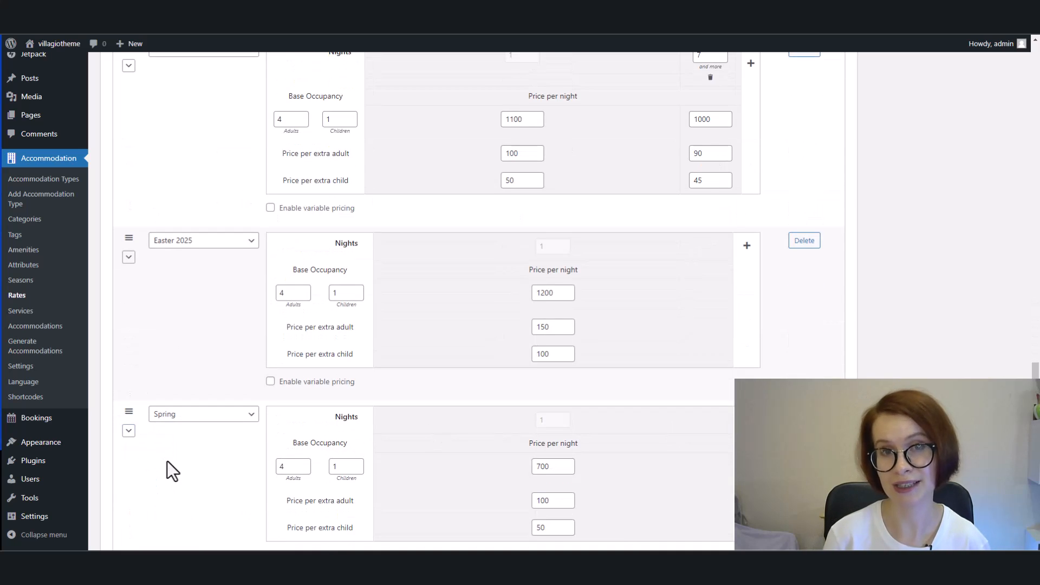
scroll(955, 346, down, 3)
scroll(954, 346, up, 6)
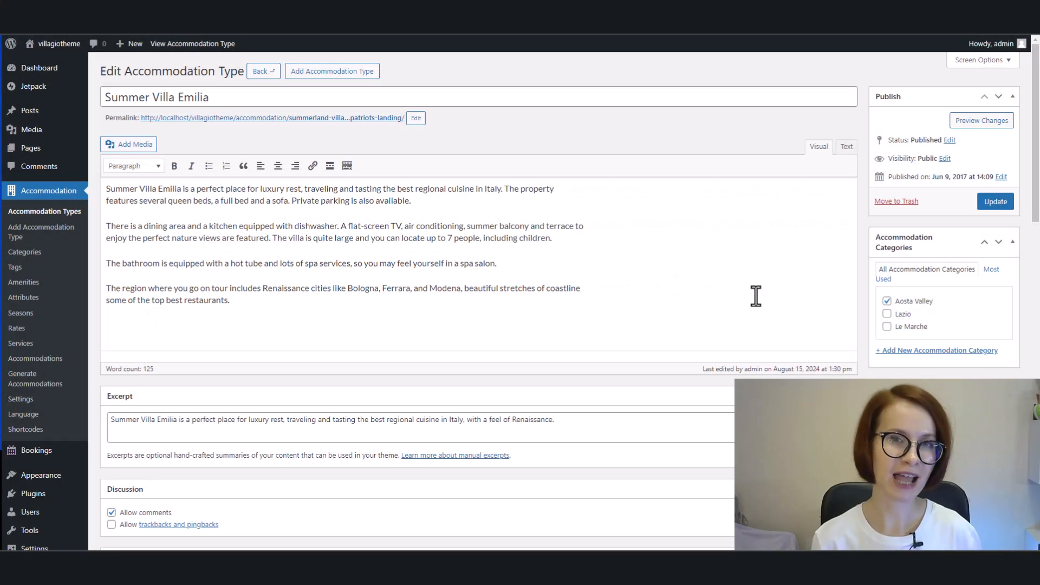
- Review the capacity and base occupancy settings of the Summer Villa Emilia accommodation type
scroll(861, 344, down, 4)
scroll(861, 340, down, 7)
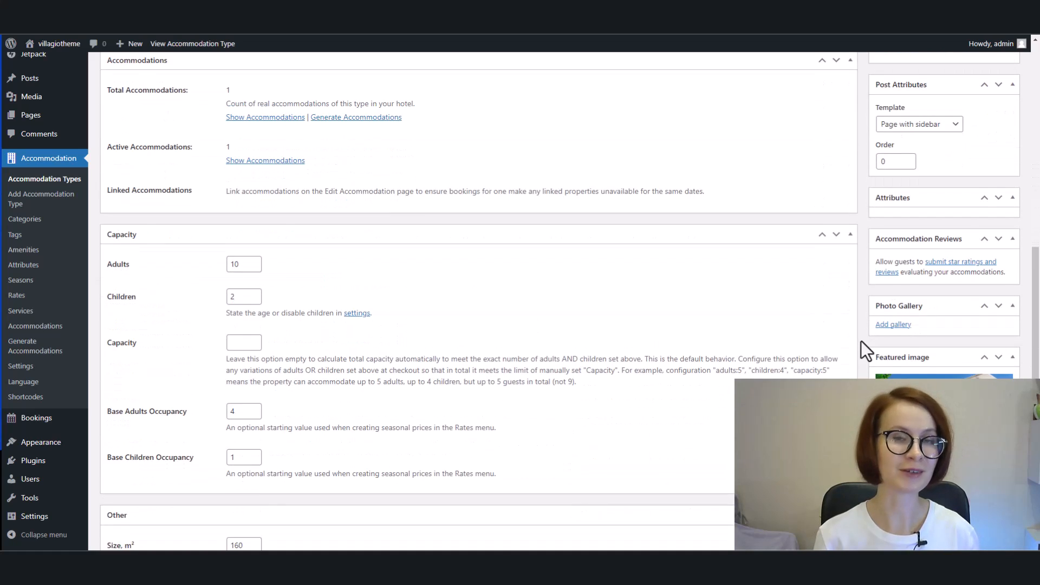
scroll(860, 340, down, 1)
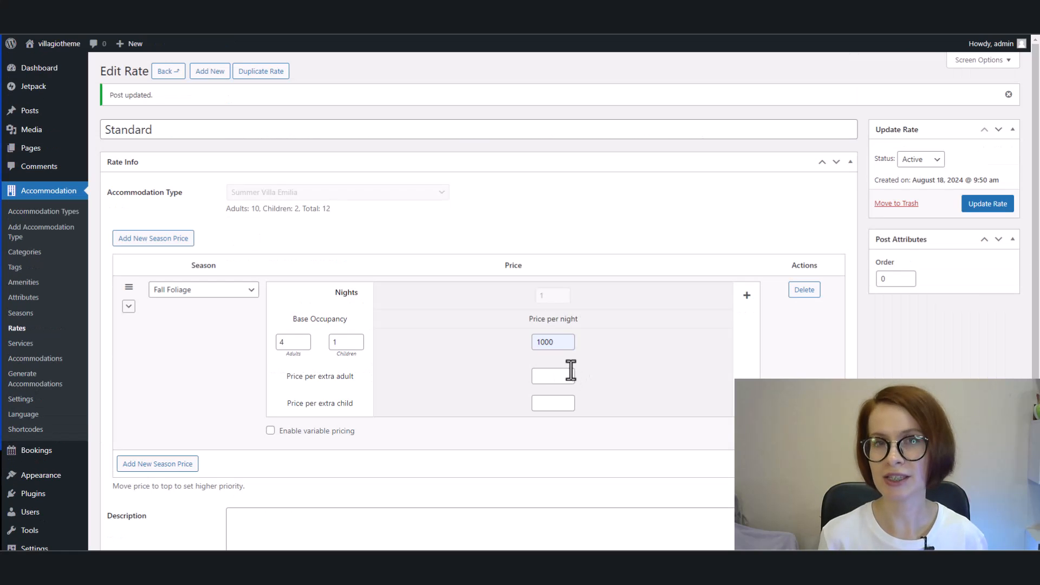
- Set the Fall Foliage price per extra adult to 120 and per extra child to 100
click(553, 376)
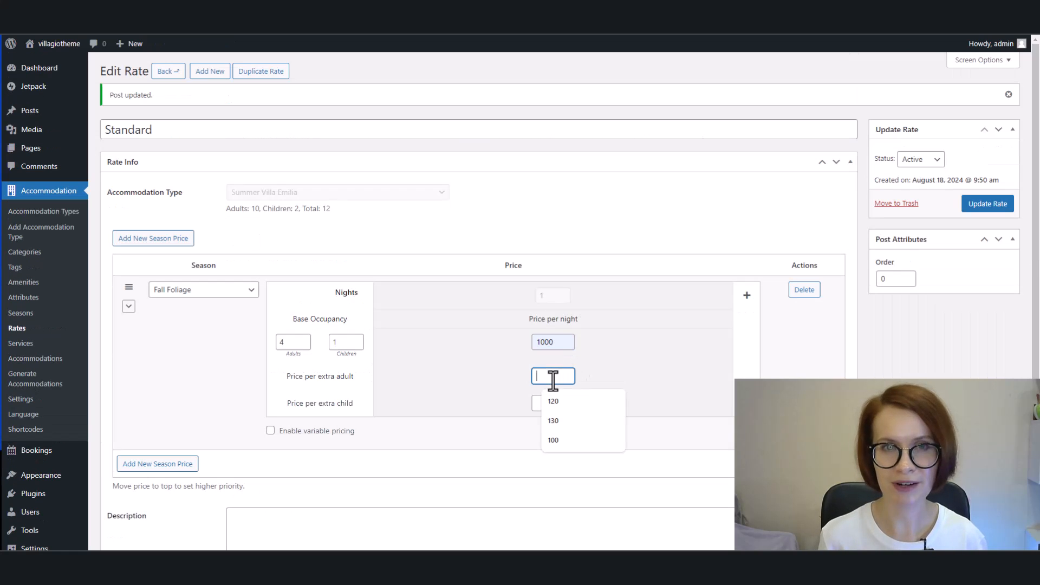
click(552, 401)
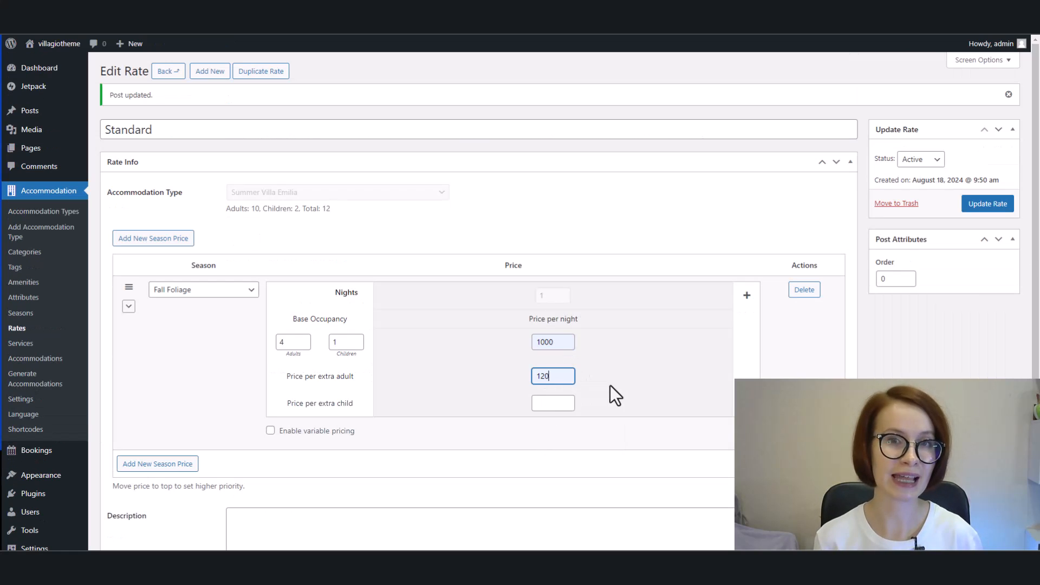
click(538, 406)
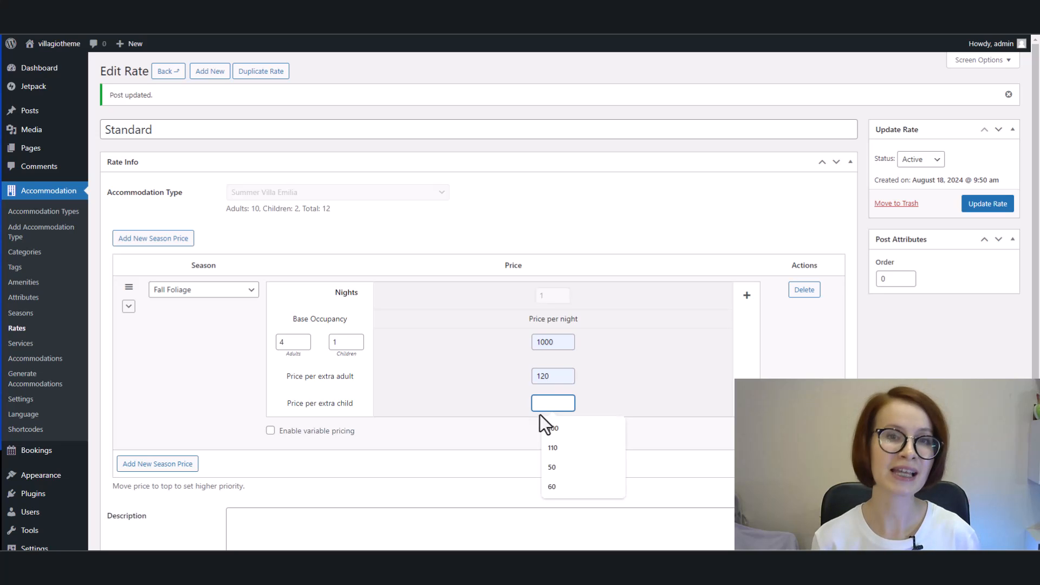
click(554, 431)
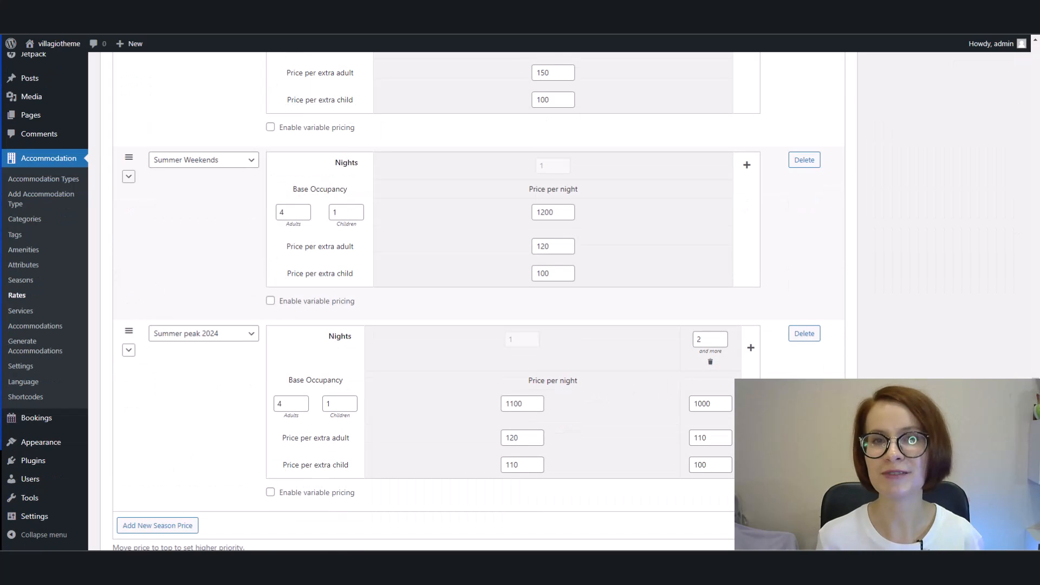
- Give Summer Weekends the highest priority in the season price list, with Summer peak 2024 in second place
click(129, 178)
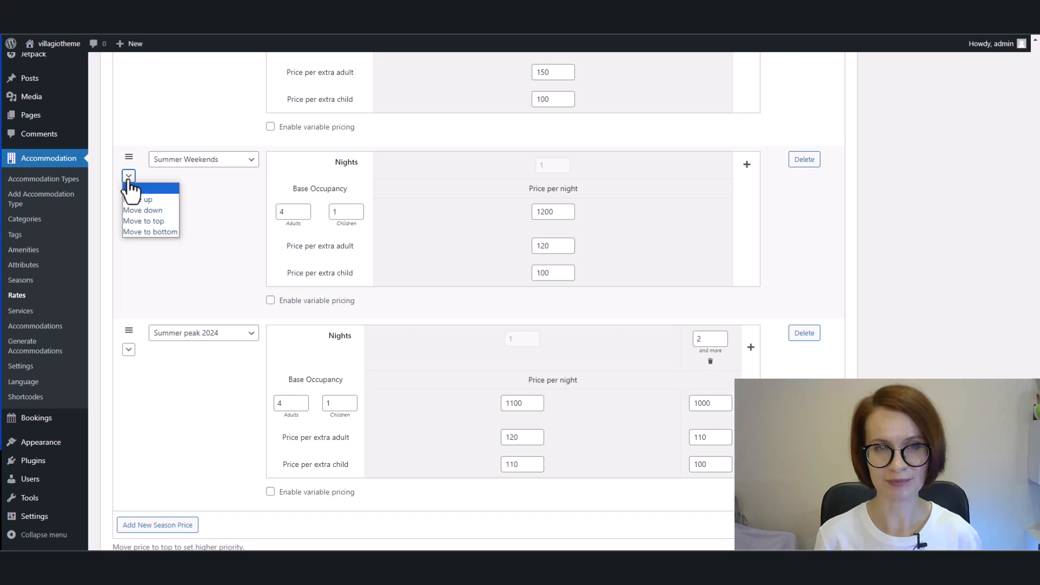
click(152, 225)
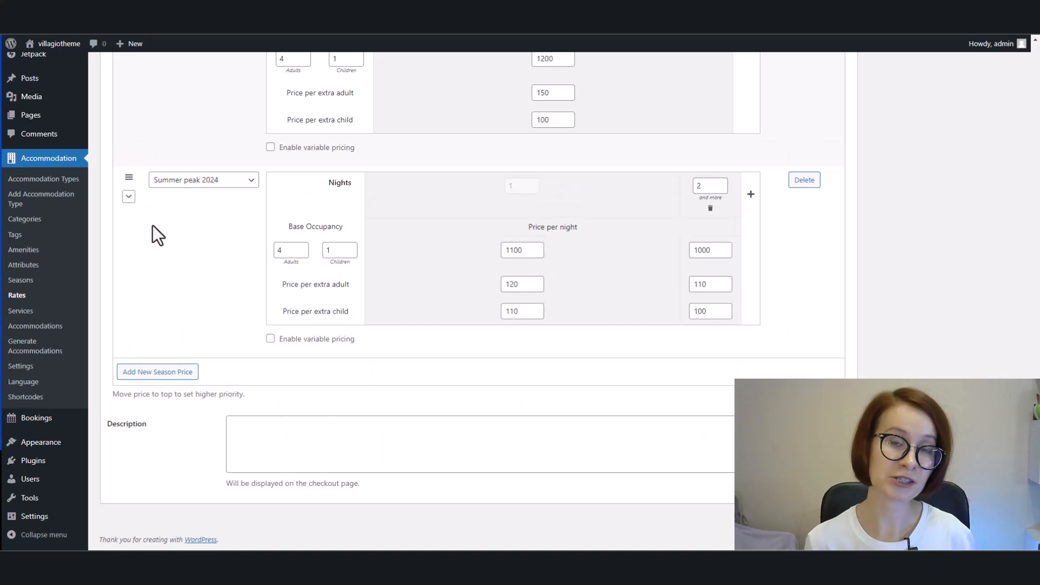
click(129, 196)
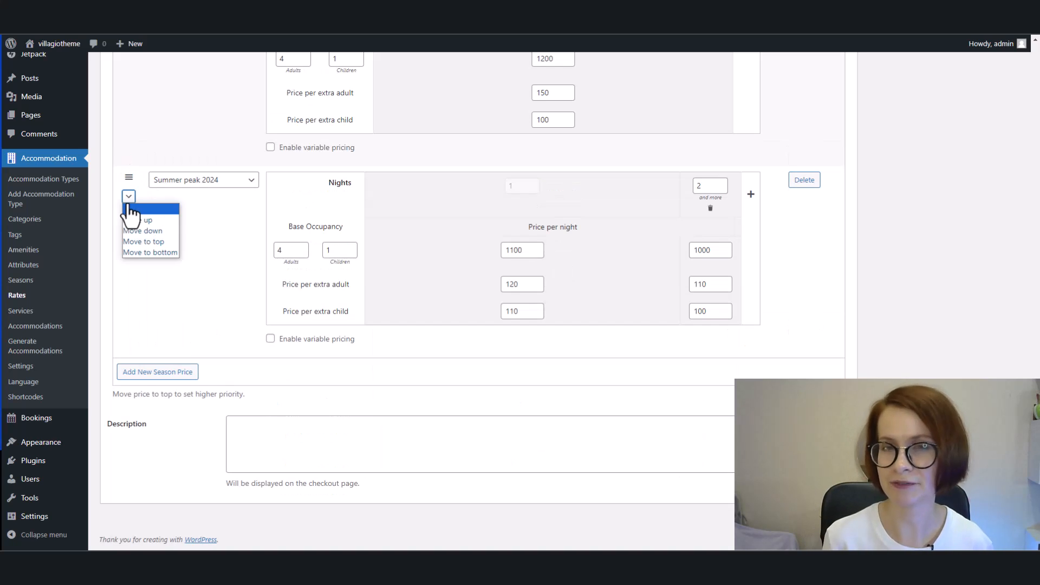
click(160, 244)
scroll(237, 359, up, 5)
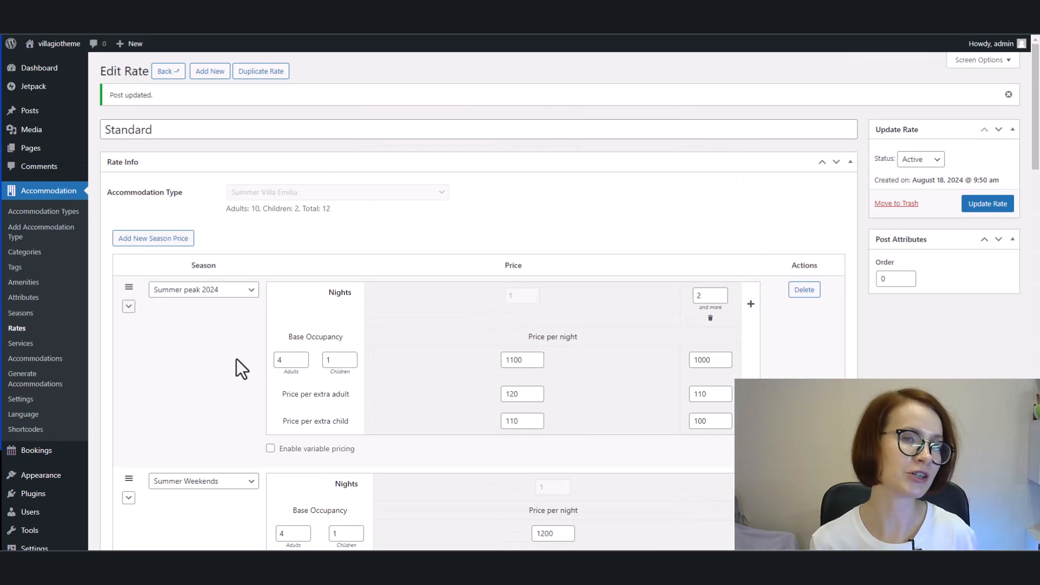
click(128, 306)
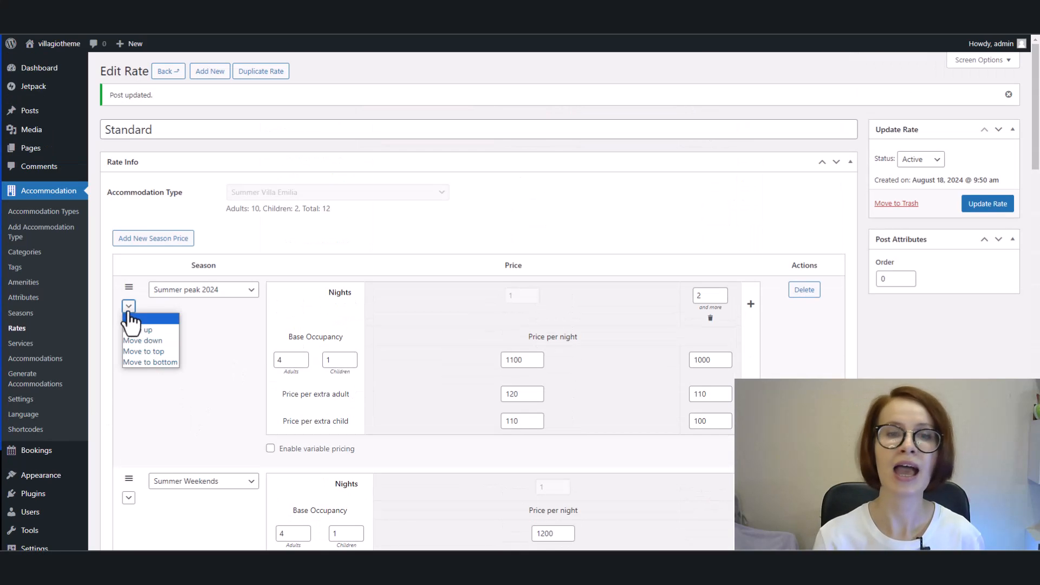
click(144, 342)
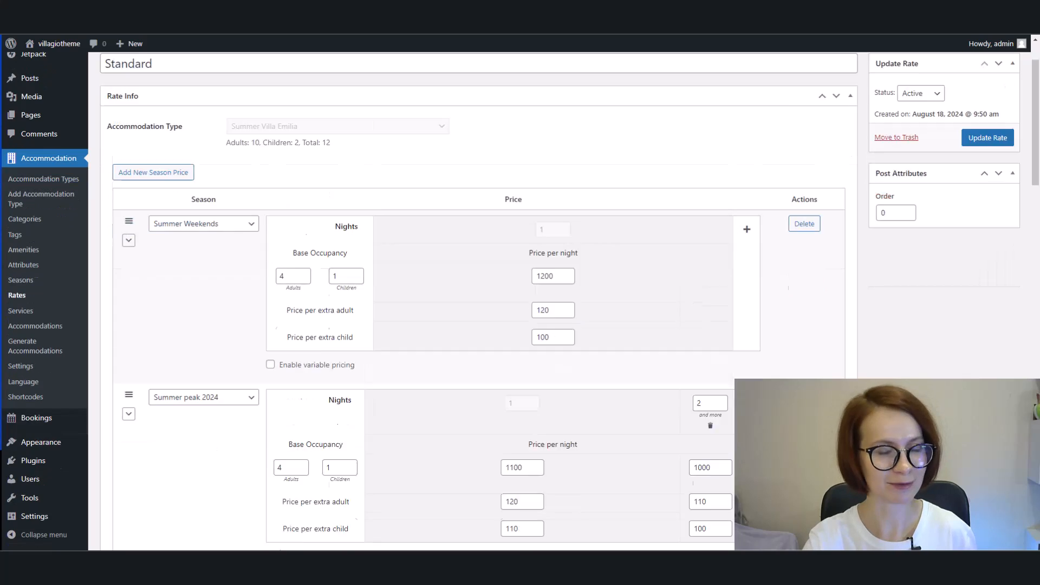